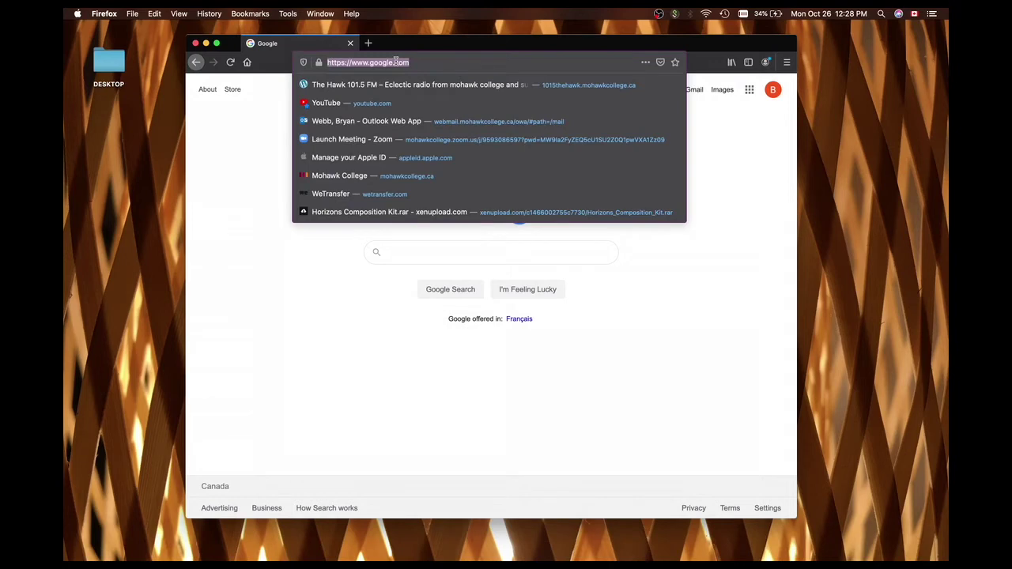
Look up ocenaudio and open the ocenaudio.com website.
text(oce)
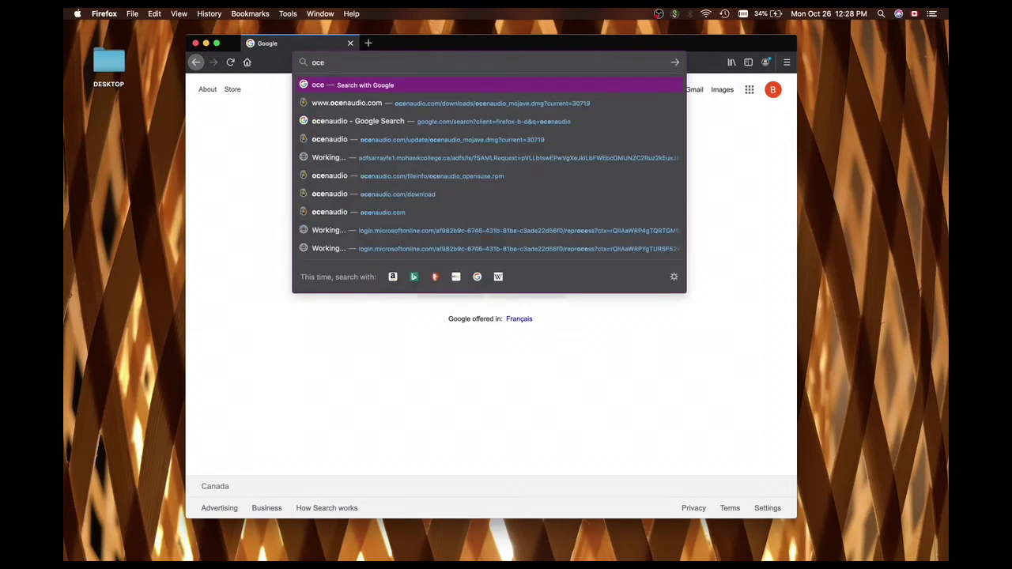
text(n)
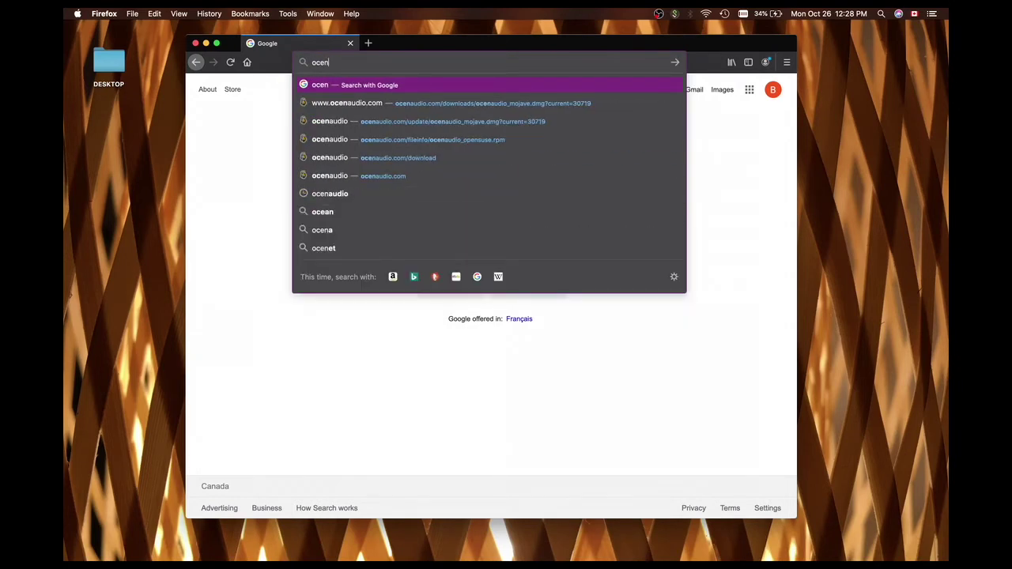
text(audio)
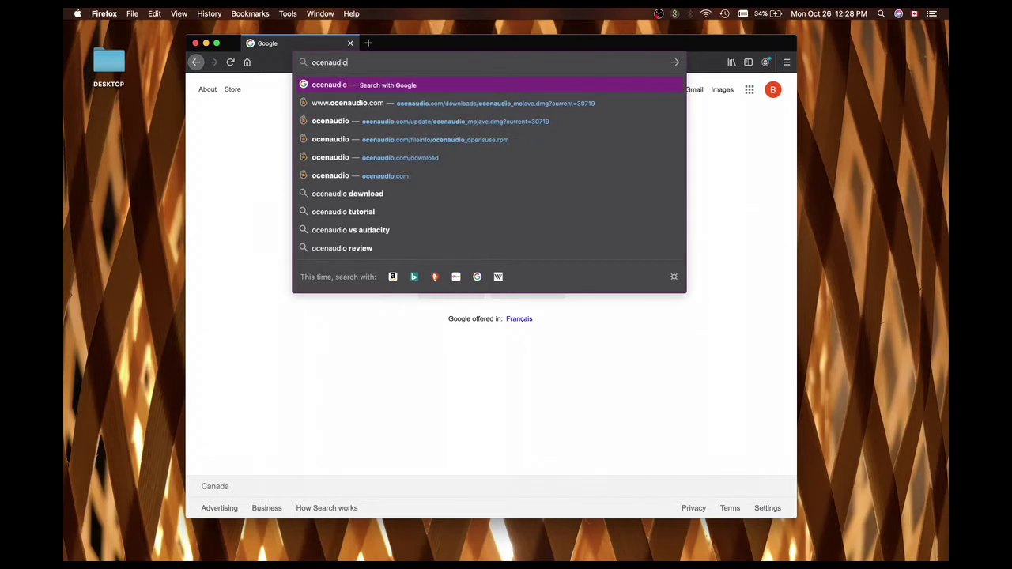
click(387, 177)
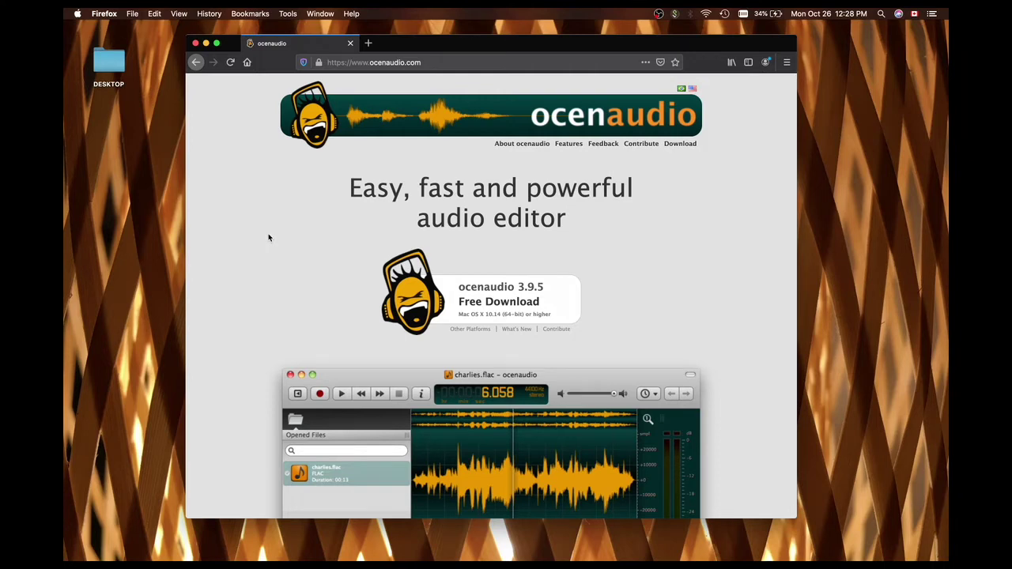
Download the free ocenaudio 3.9.5 installer for Mac and save the file ocenaudio_mojave_3.9.5.dmg instead of opening it.
scroll(240, 242, down, 3)
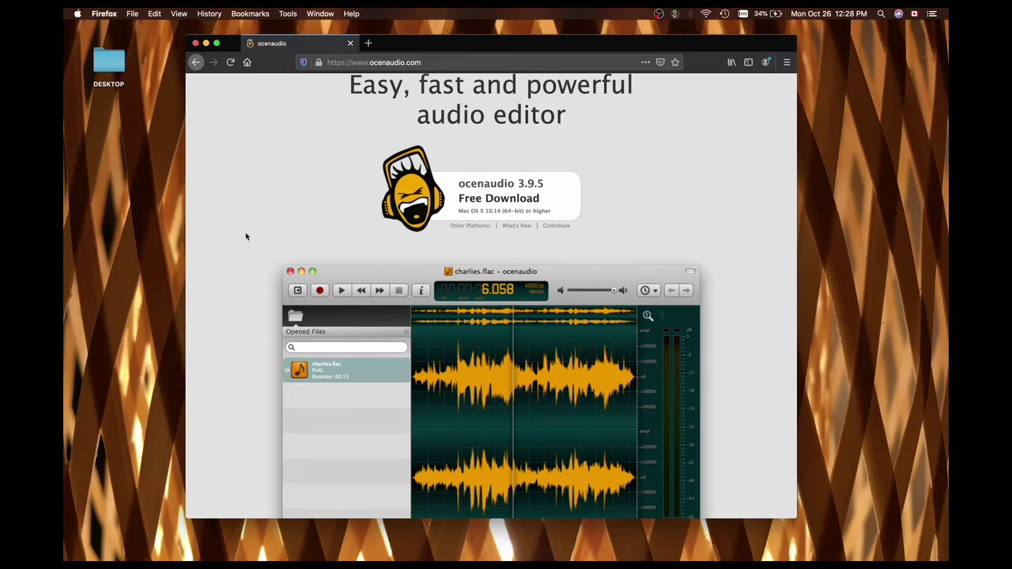
scroll(316, 205, down, 2)
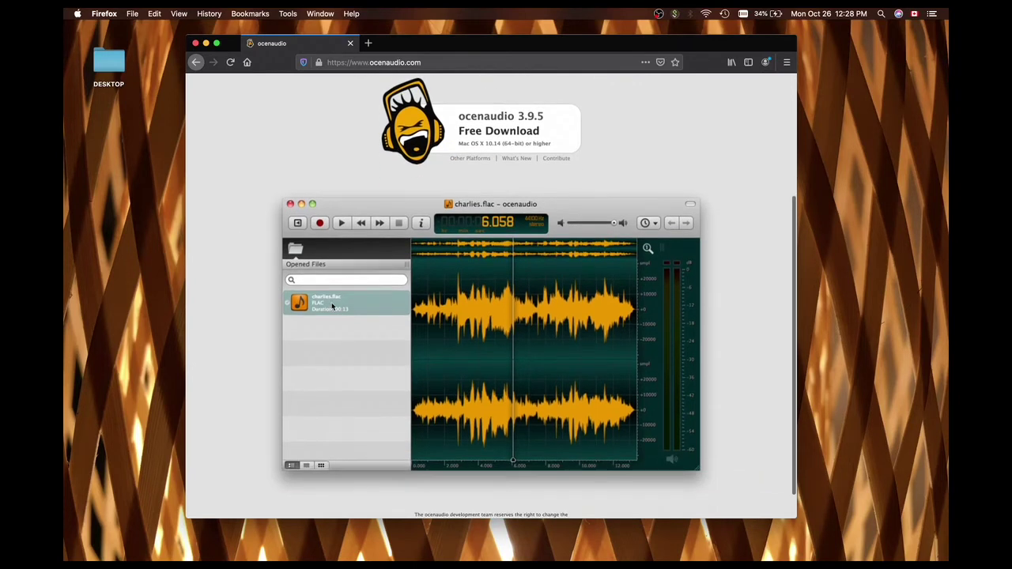
scroll(331, 302, up, 3)
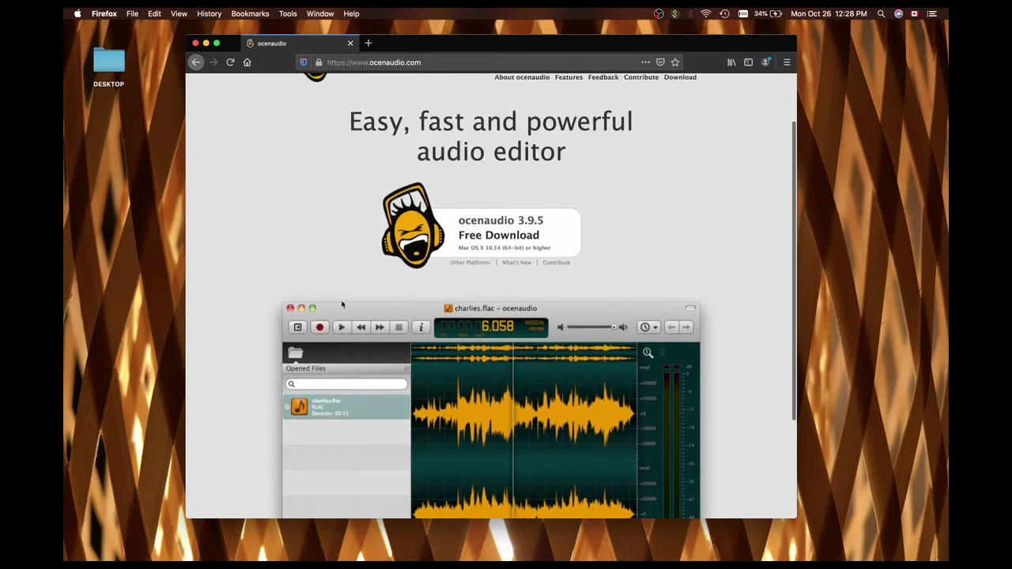
click(486, 241)
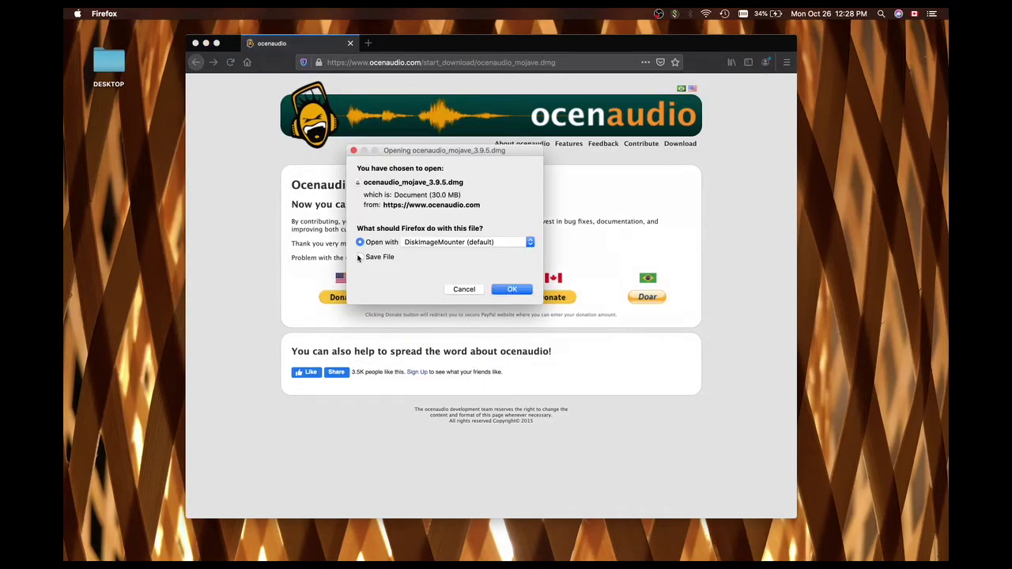
click(360, 257)
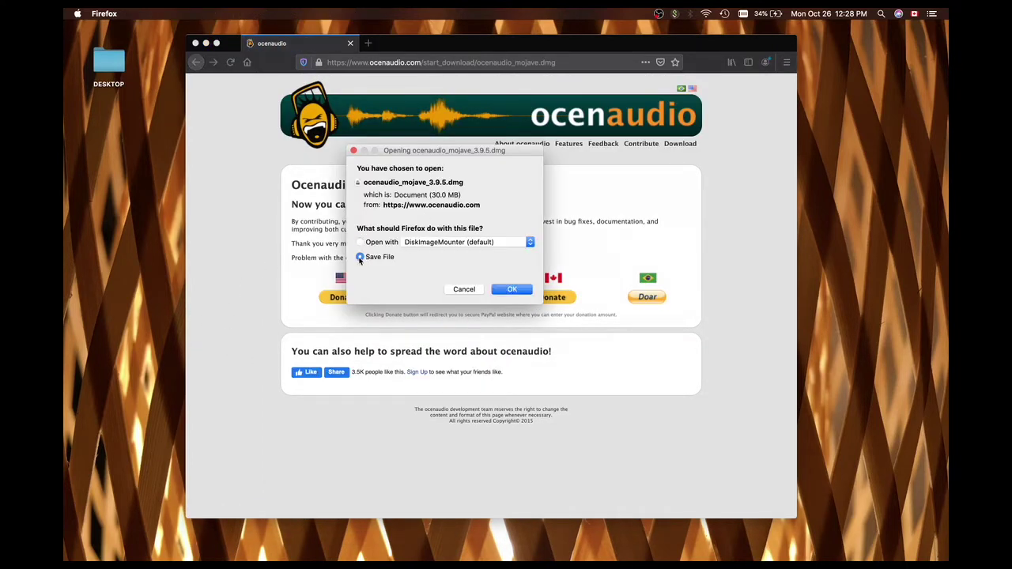
click(507, 289)
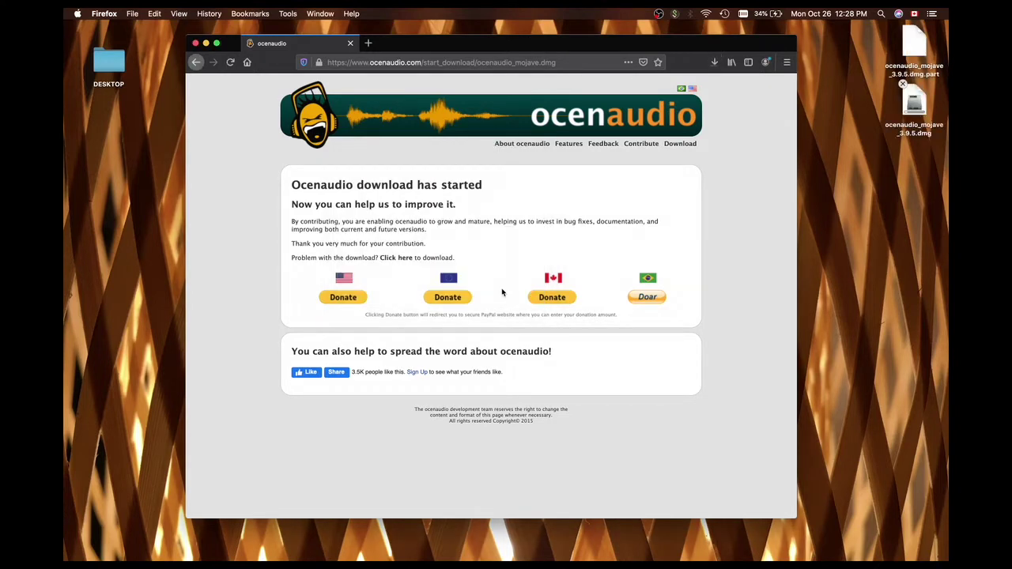
Check the progress of the installer download and quit Firefox.
click(713, 65)
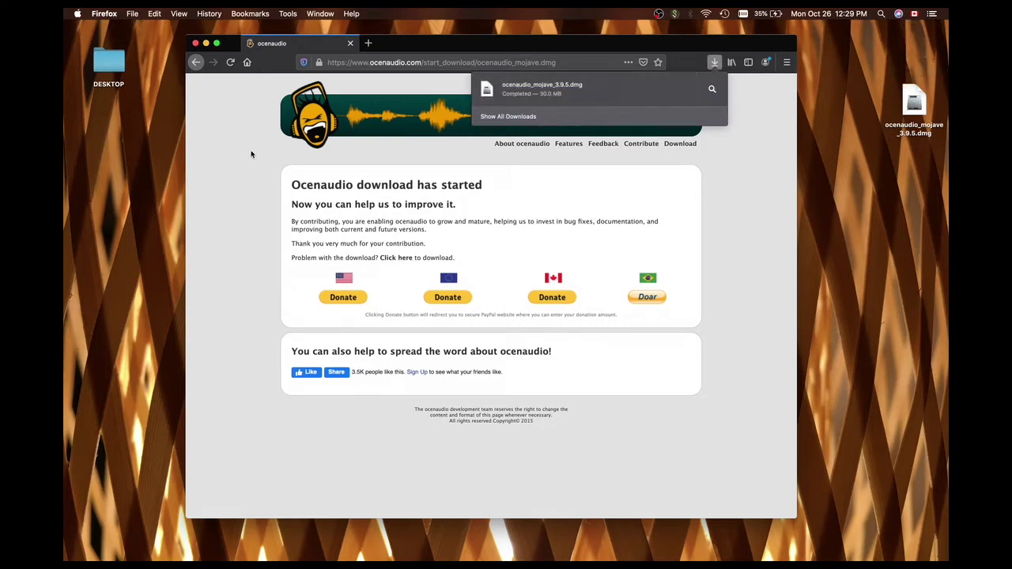
click(237, 125)
key(super+q)
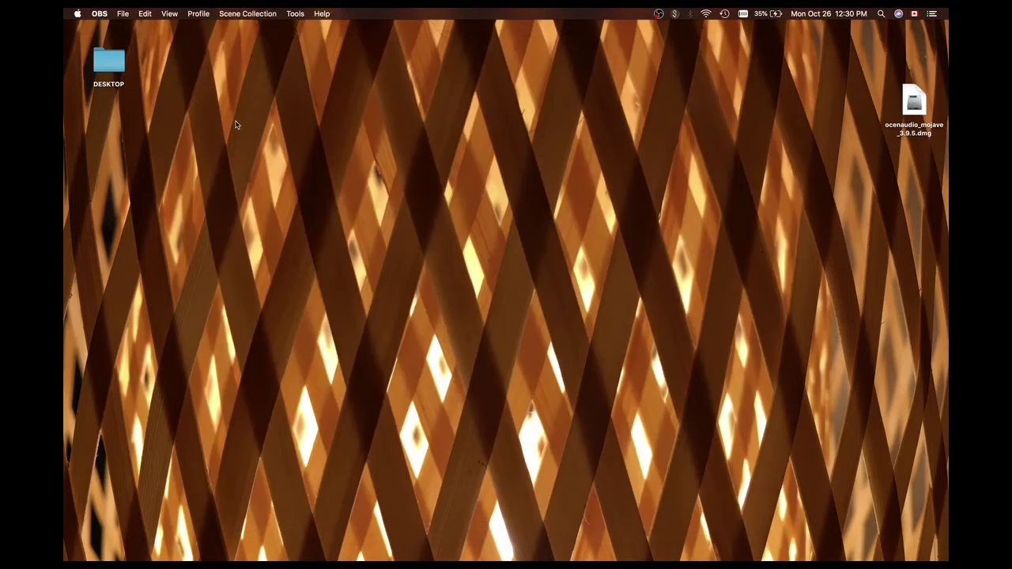
Open the ocenaudio_mojave_3.9.5.dmg disk image, agreeing to its license, and install ocenaudio into the Applications folder.
drag(911, 107, 519, 259)
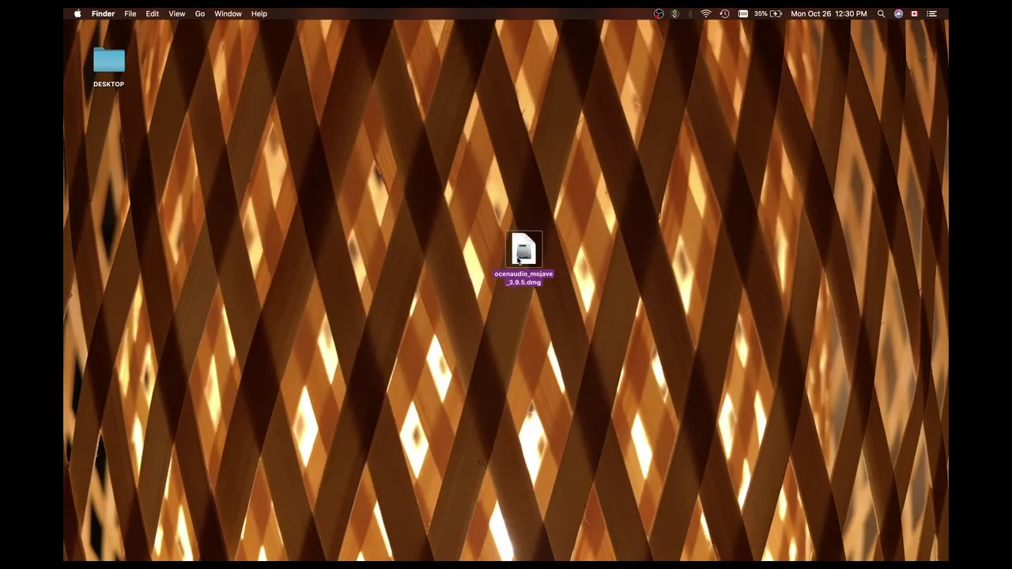
double_click(518, 259)
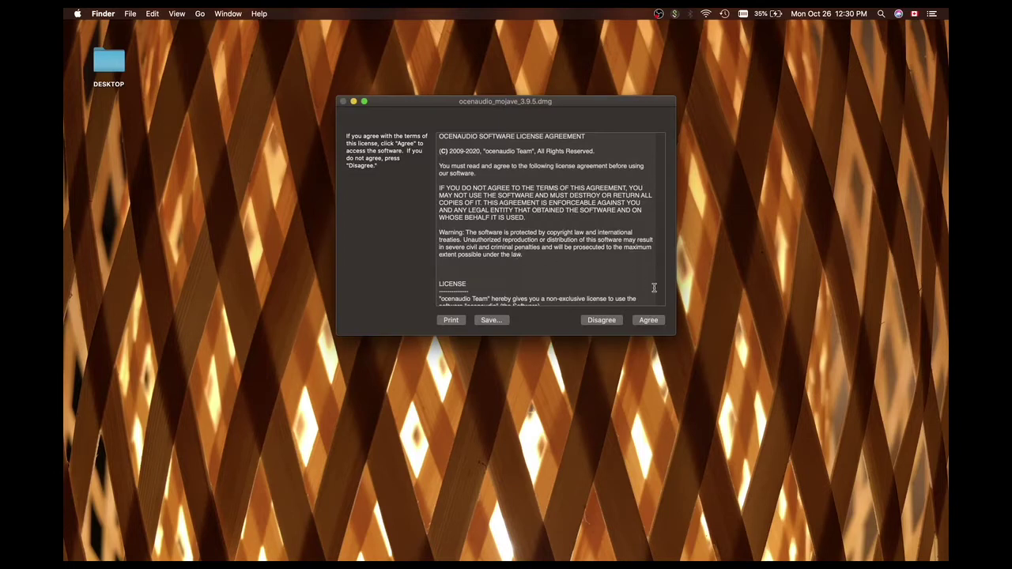
click(653, 322)
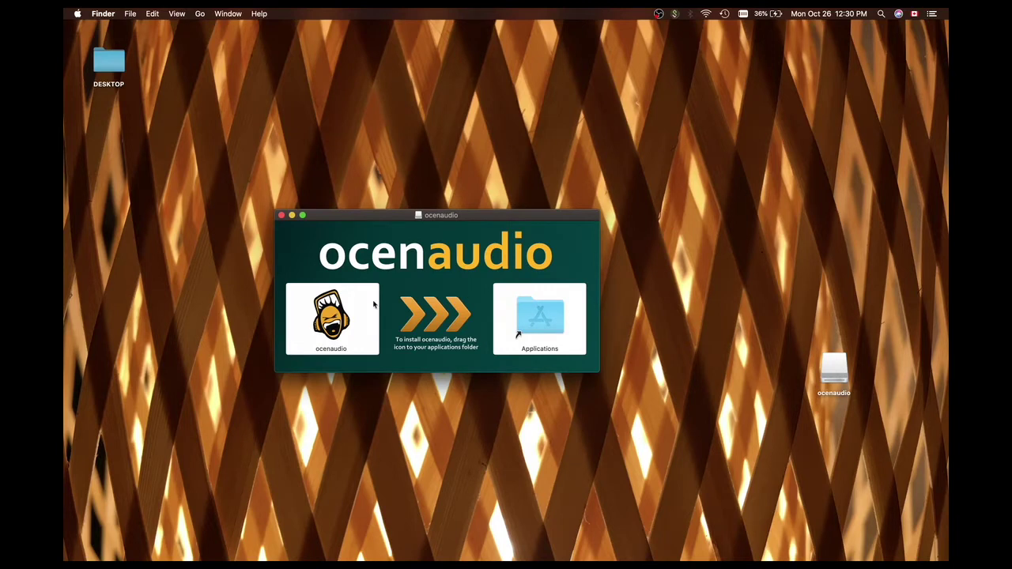
drag(330, 316, 528, 320)
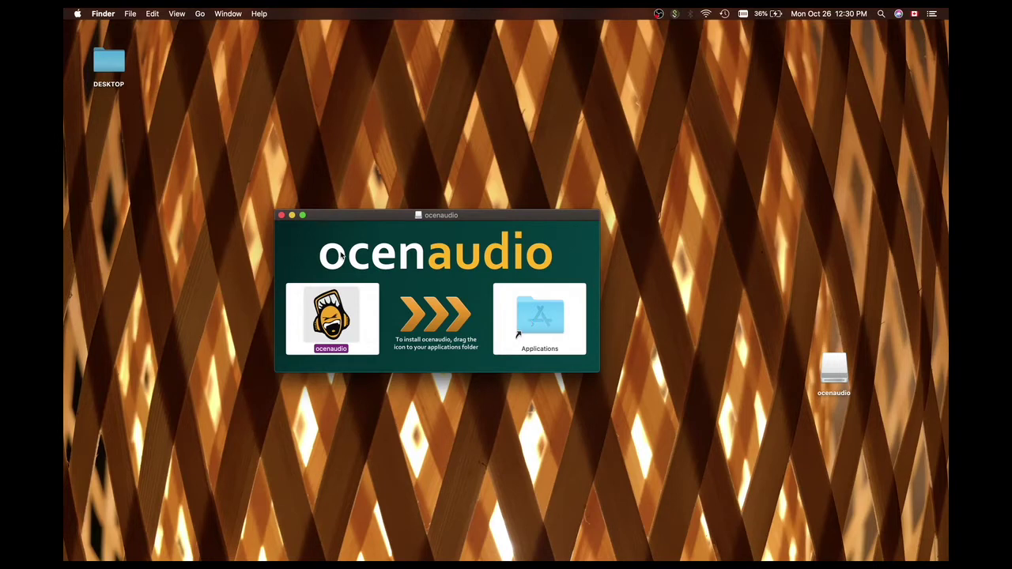
click(281, 216)
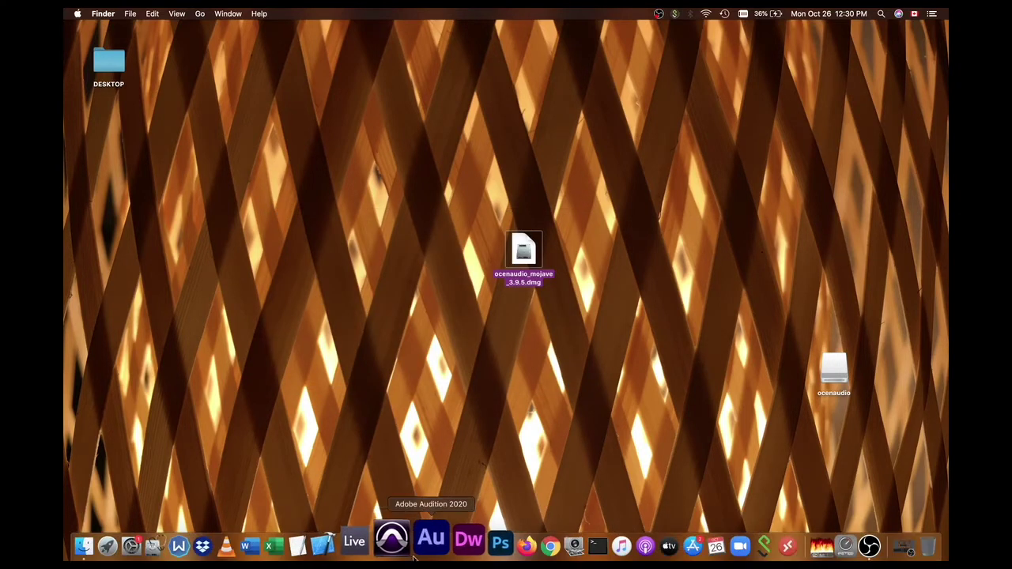
Launch ocenaudio from the Applications folder, approve opening the downloaded app, and close the folder window.
click(109, 539)
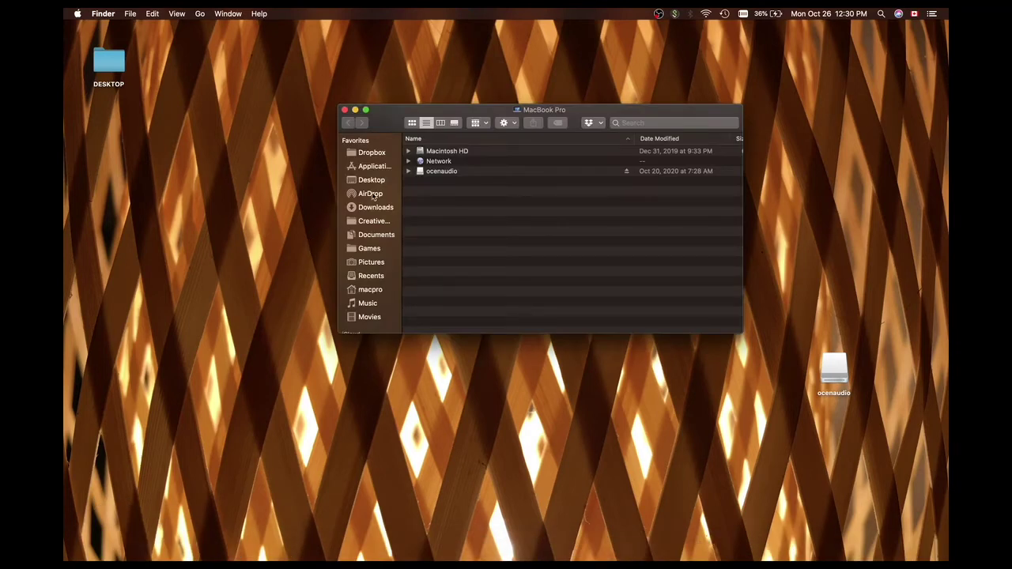
click(373, 169)
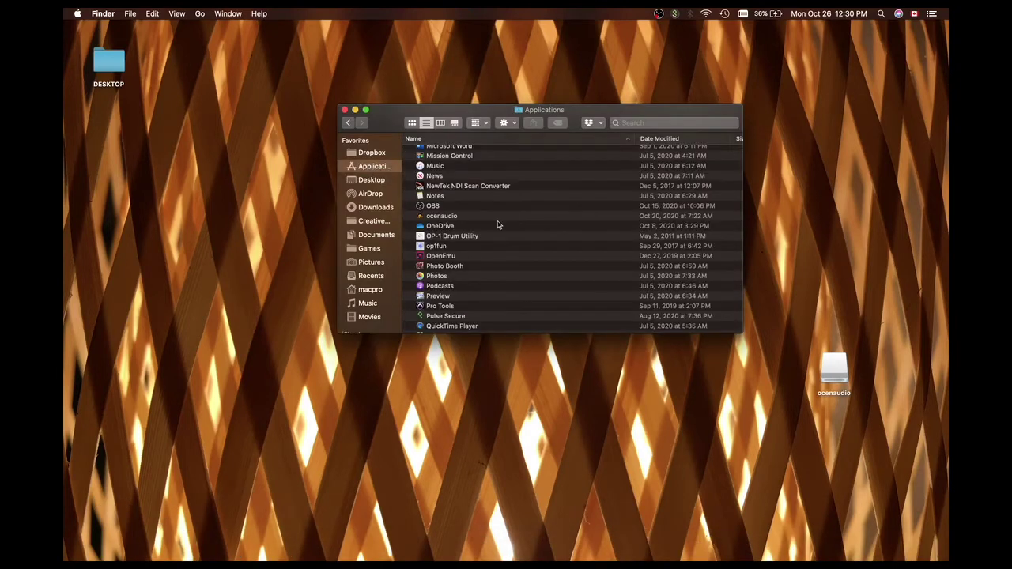
scroll(500, 266, down, 2)
scroll(499, 266, up, 5)
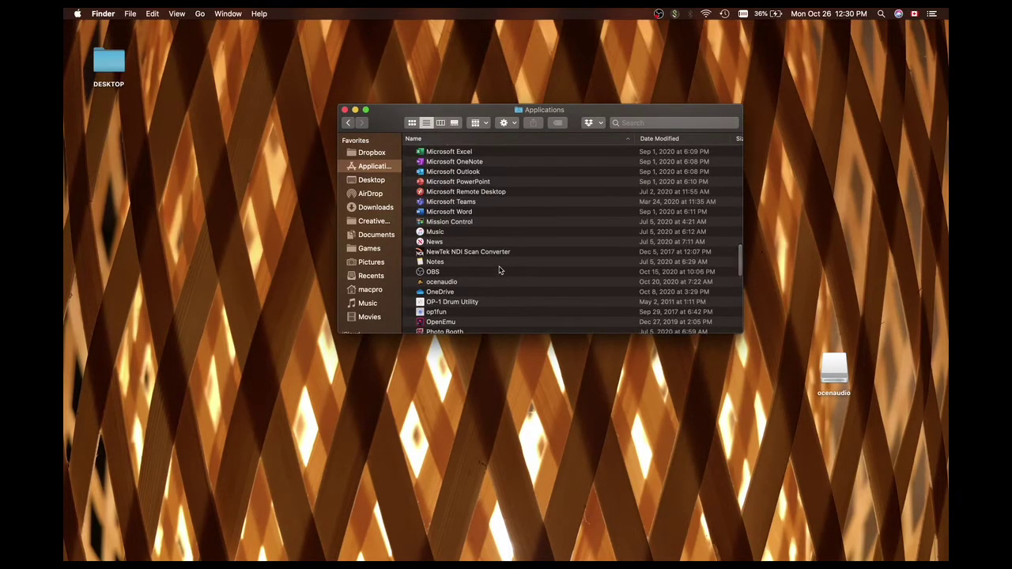
click(436, 282)
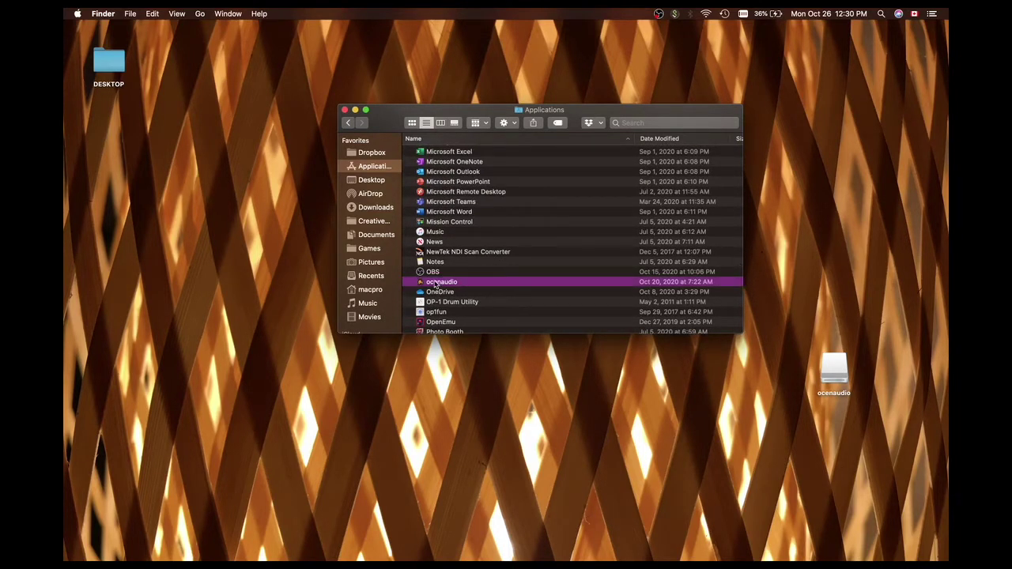
double_click(435, 283)
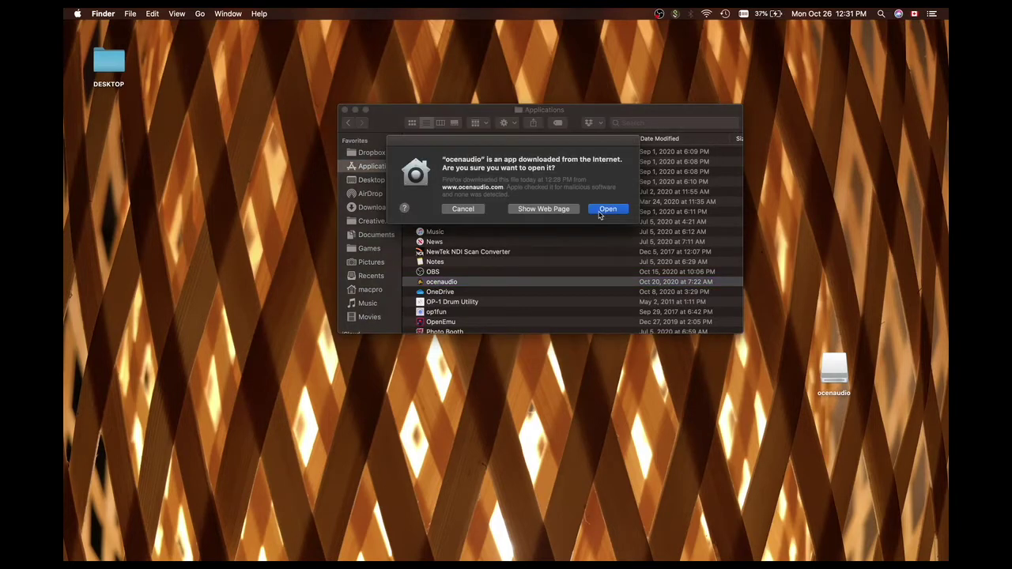
click(602, 210)
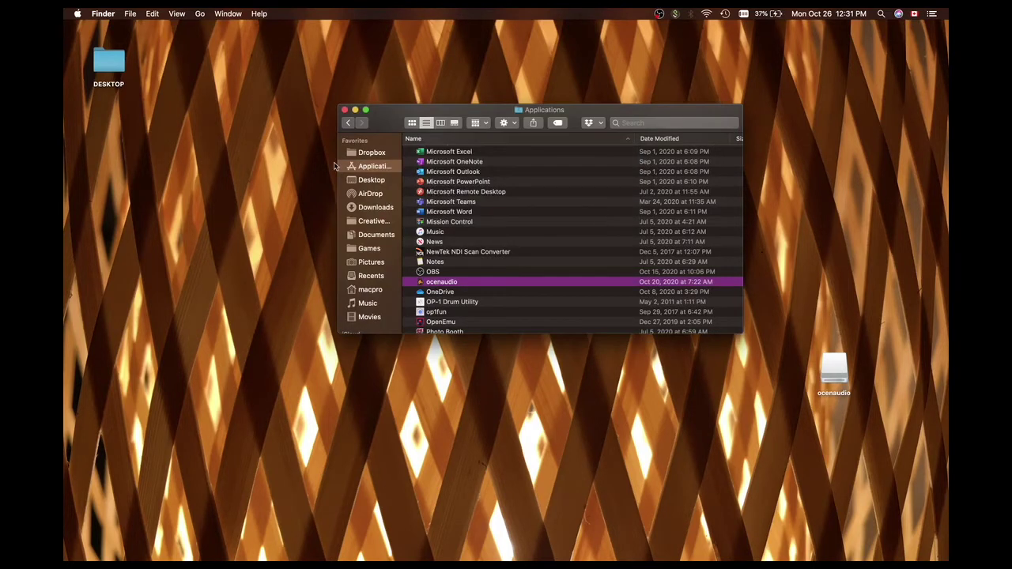
click(345, 109)
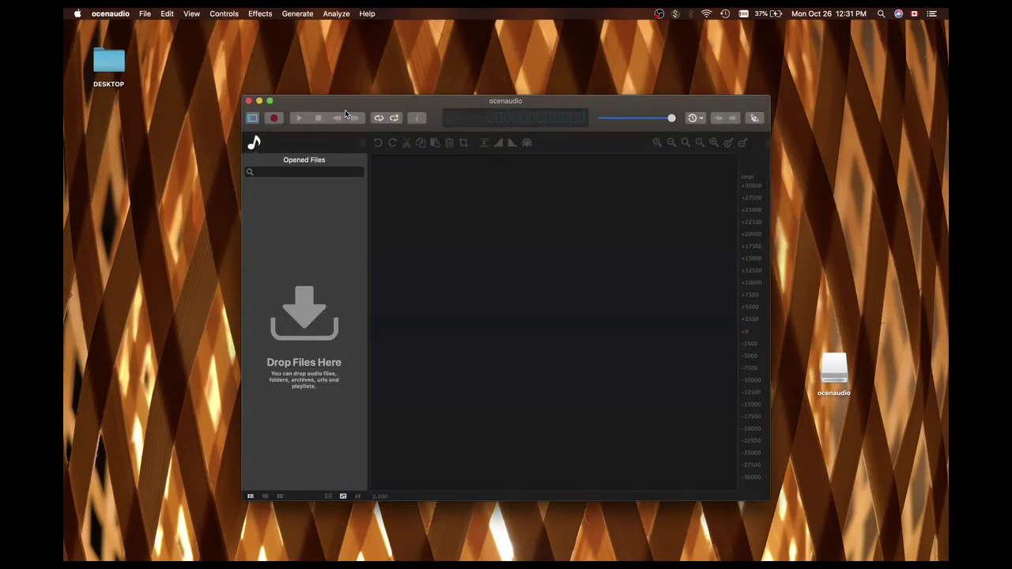
Enlarge and reposition the ocenaudio window on the desktop, and dismiss the new VST plugins notice.
drag(339, 108, 245, 87)
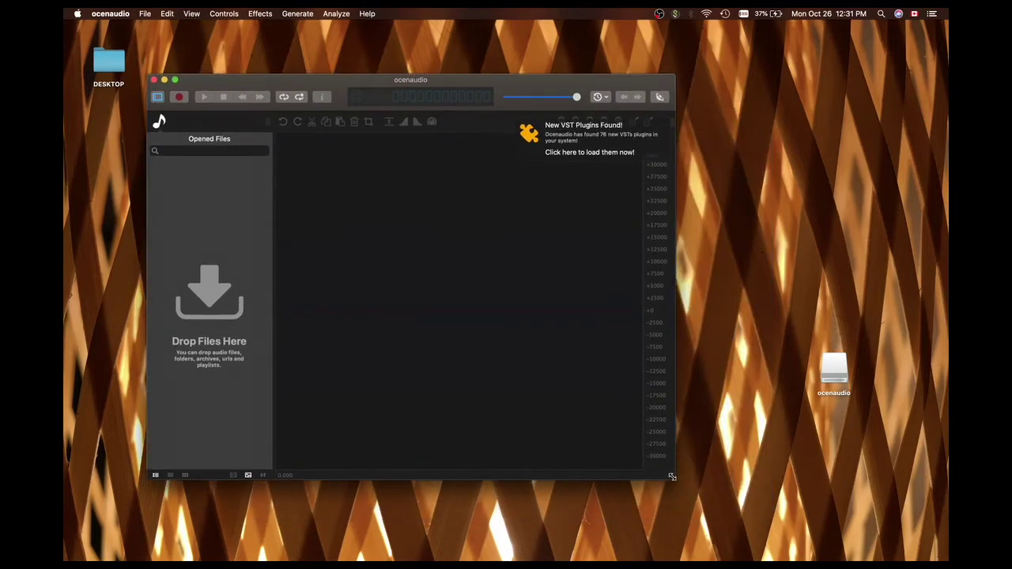
drag(674, 477, 898, 521)
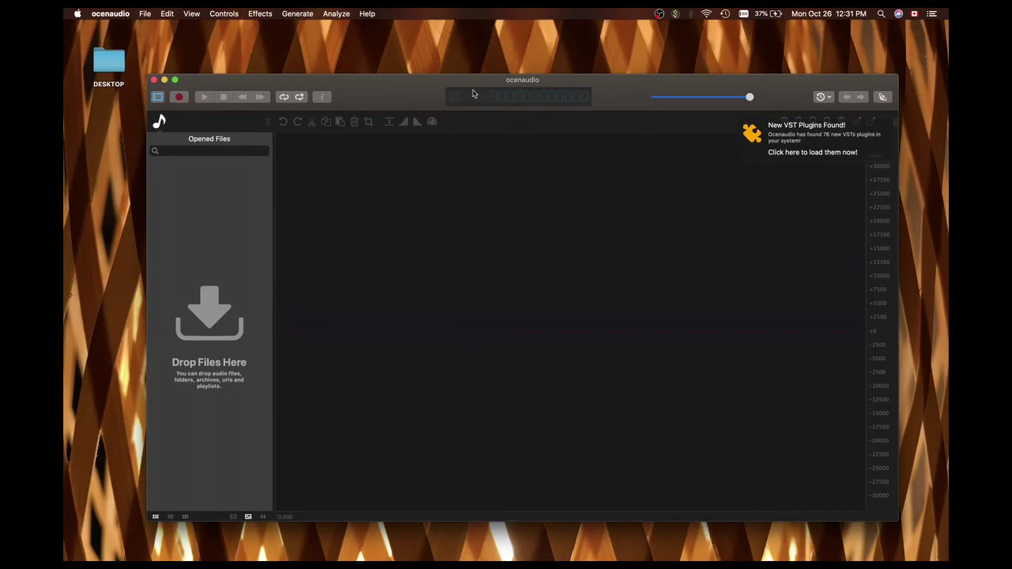
click(888, 127)
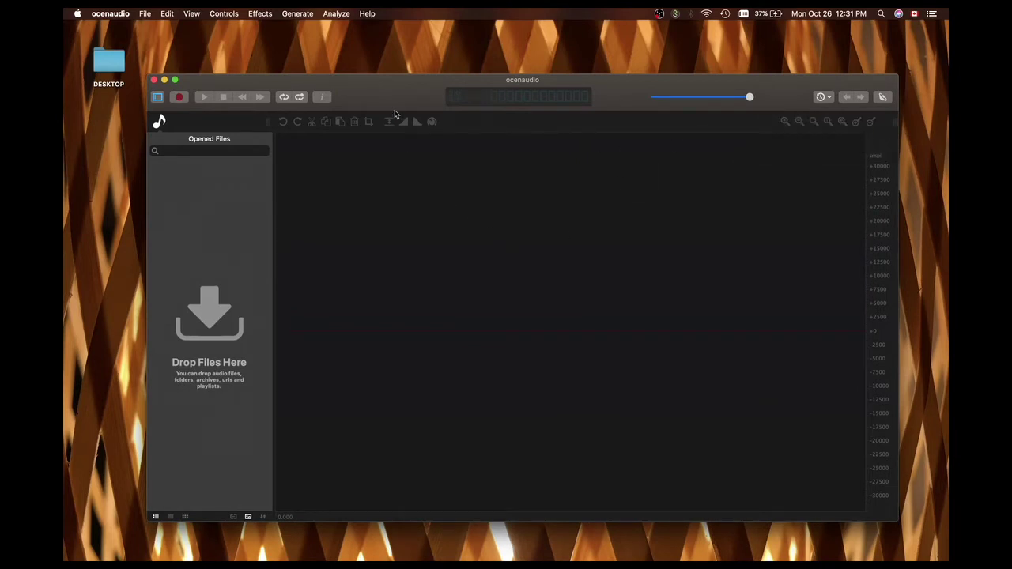
drag(381, 92, 321, 61)
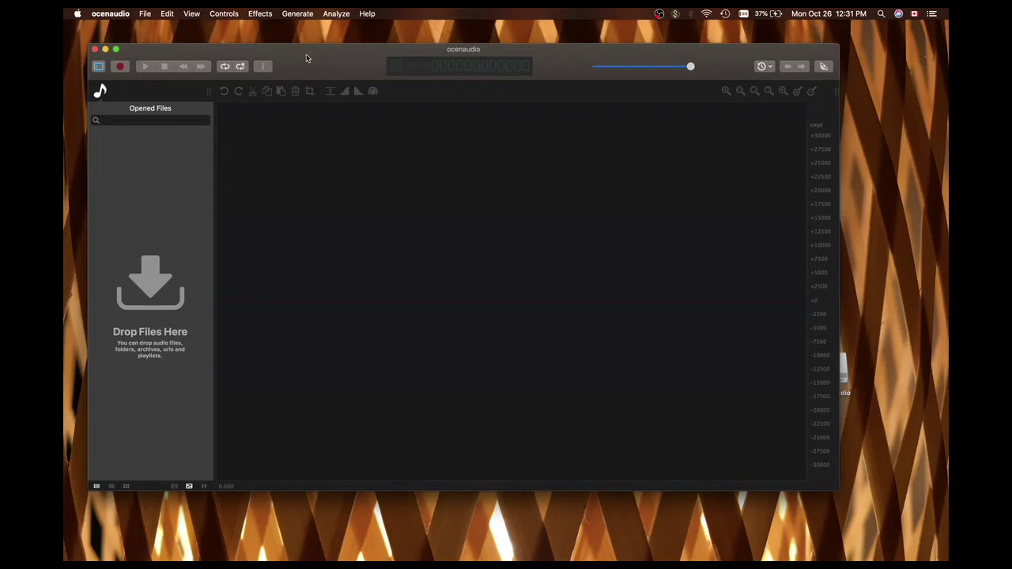
In the sound preferences, set both the playback device and the record device to USB AUDIO CODEC (2 channels).
click(124, 17)
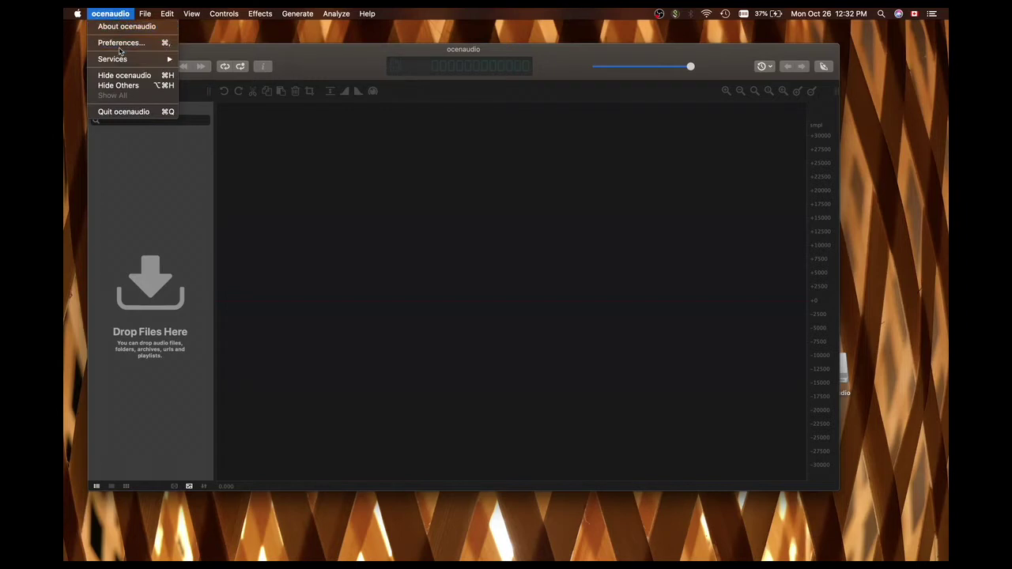
click(116, 47)
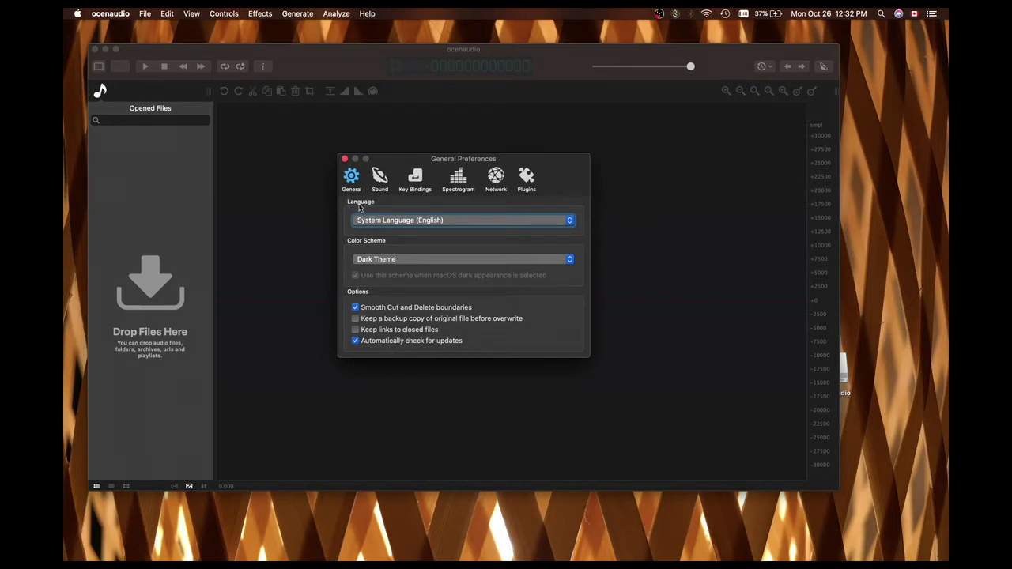
click(378, 179)
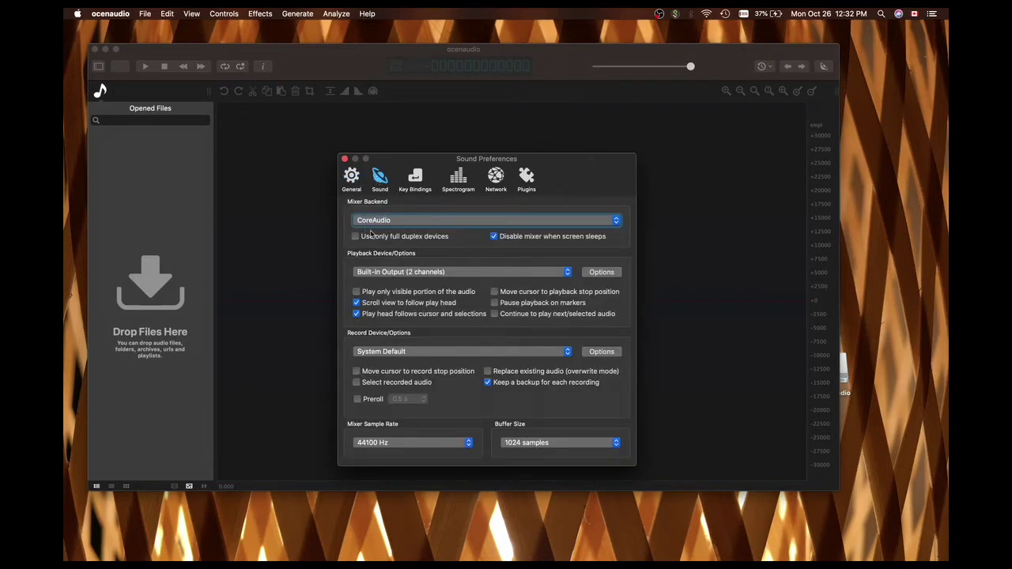
click(377, 274)
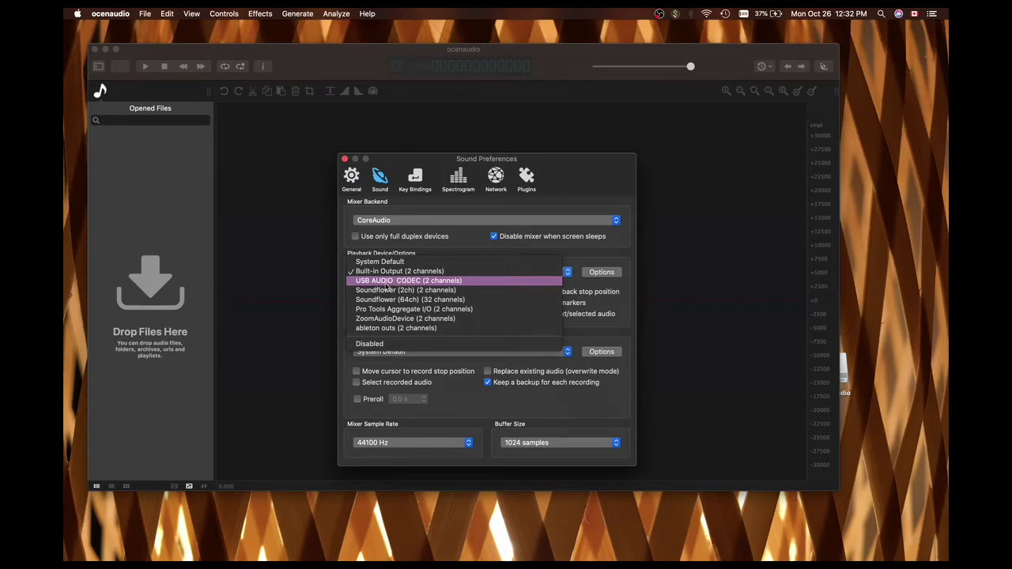
click(383, 286)
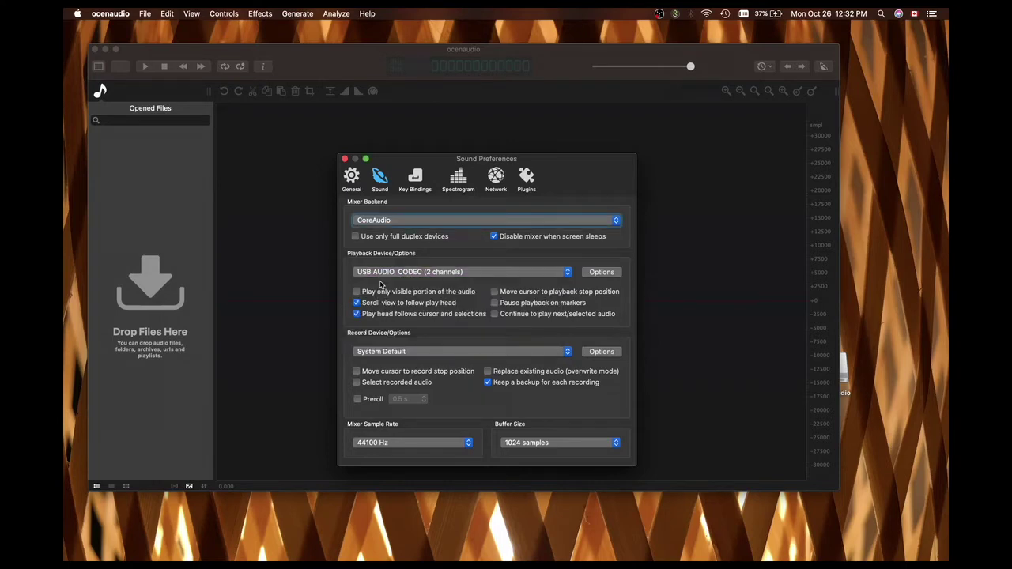
click(377, 353)
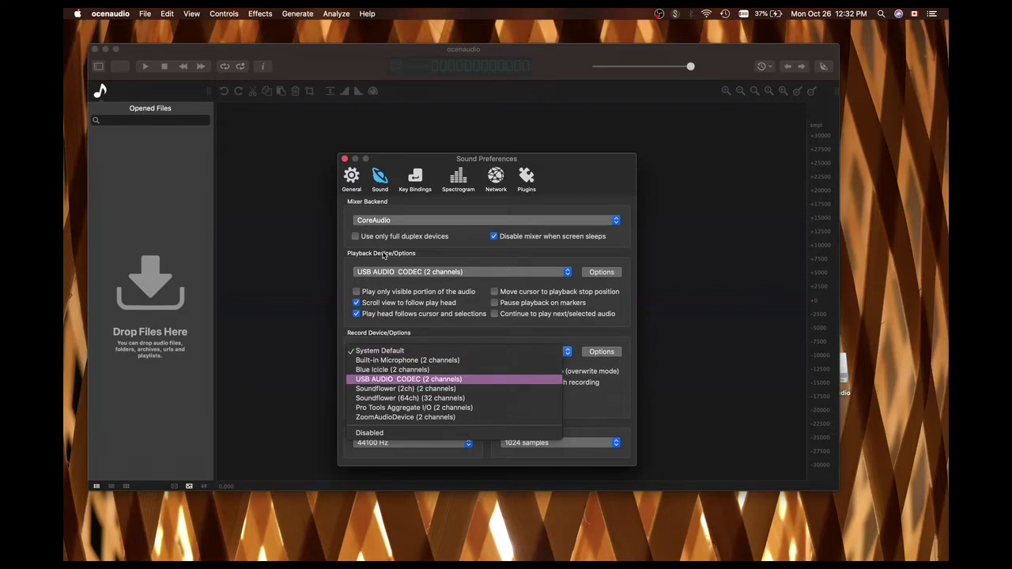
click(371, 379)
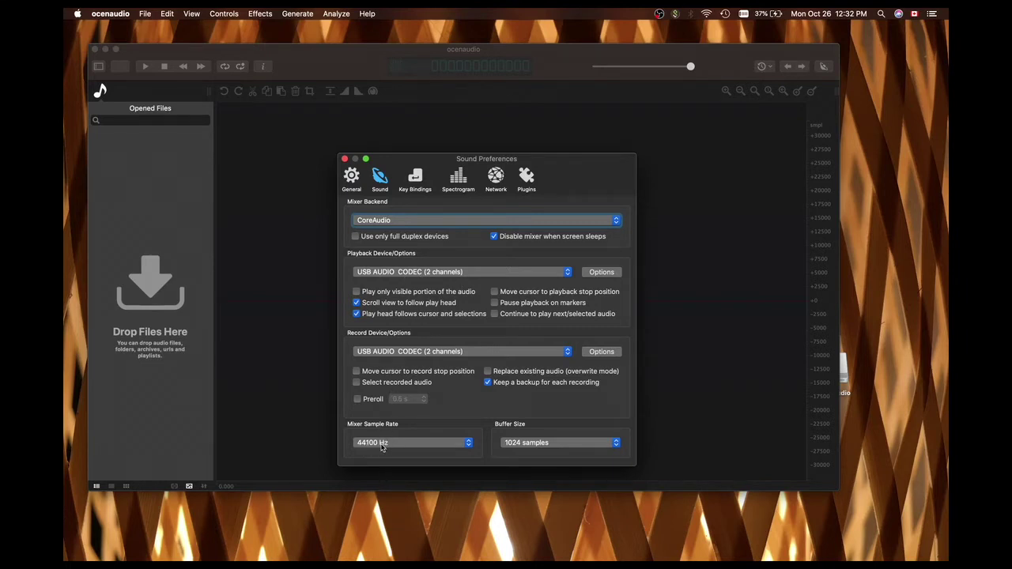
Set the sound buffer size to 512 samples and close the sound preferences.
click(516, 446)
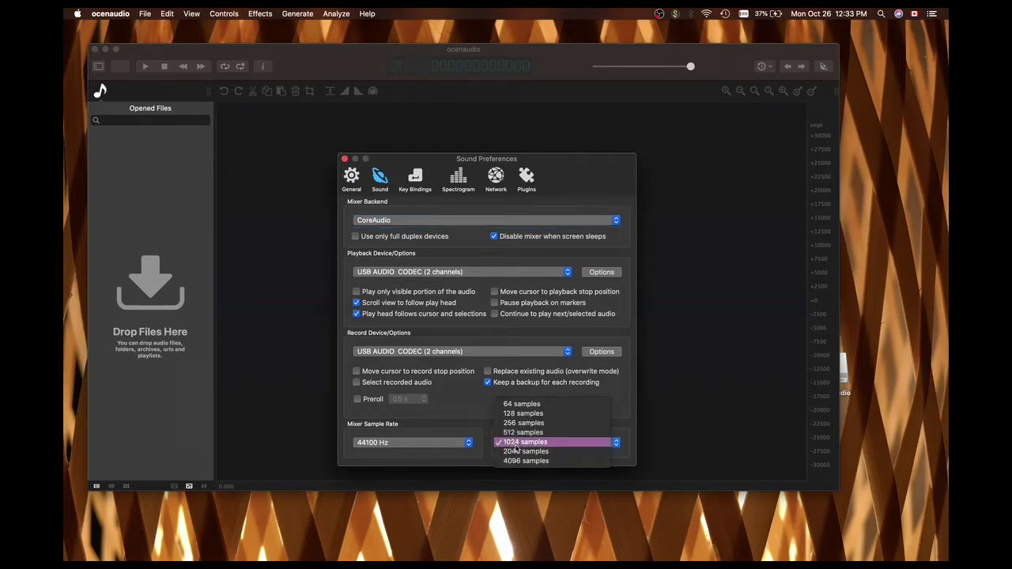
click(515, 433)
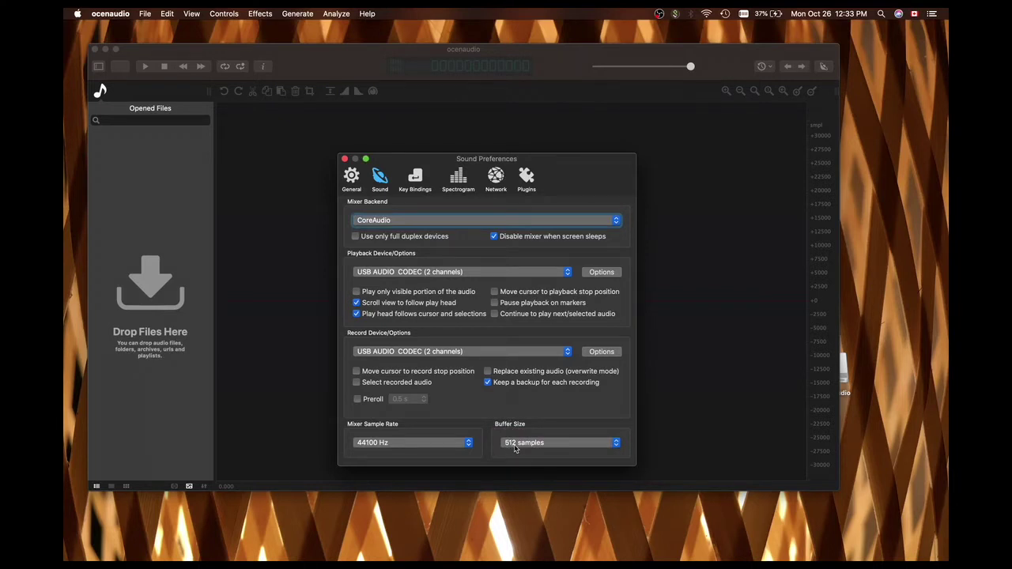
click(515, 447)
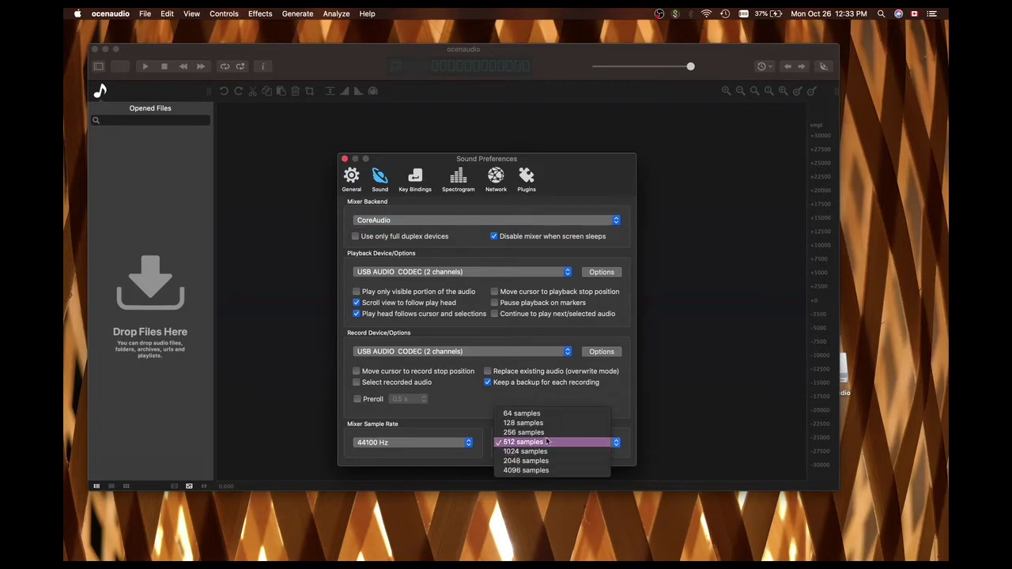
click(618, 426)
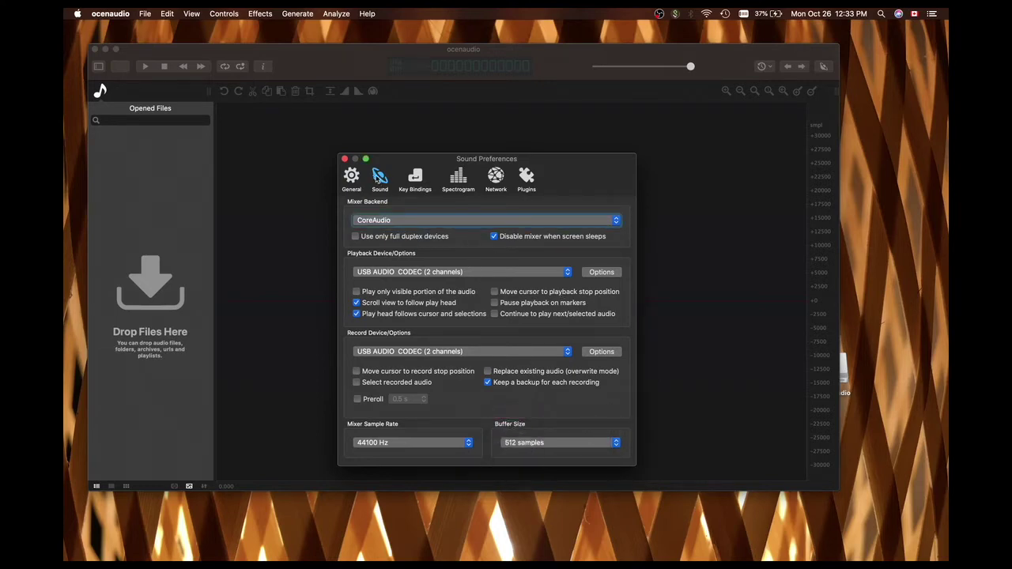
click(345, 160)
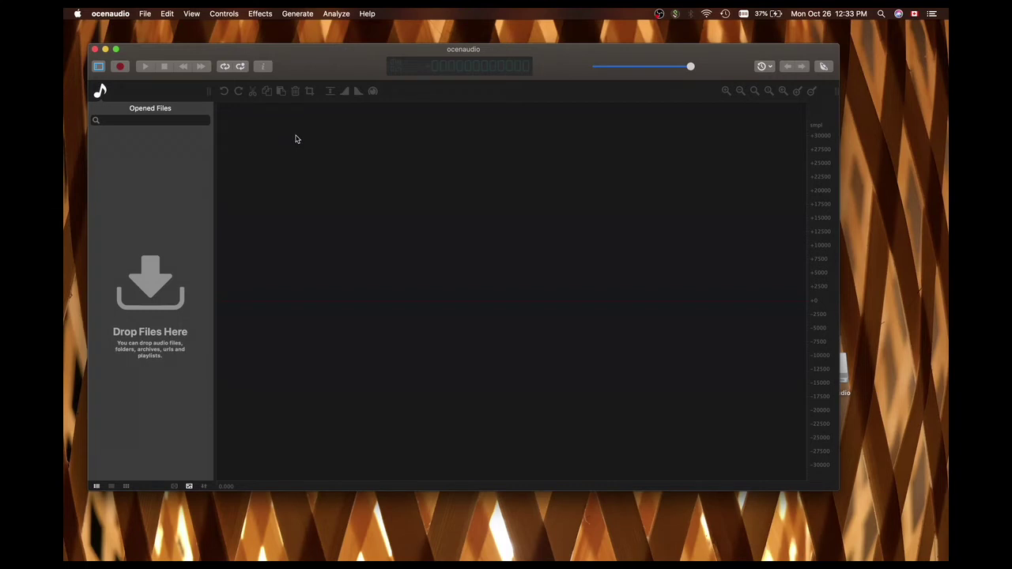
Create a new stereo audio file with a 44100 Hz sample rate and 16-bit resolution.
click(145, 14)
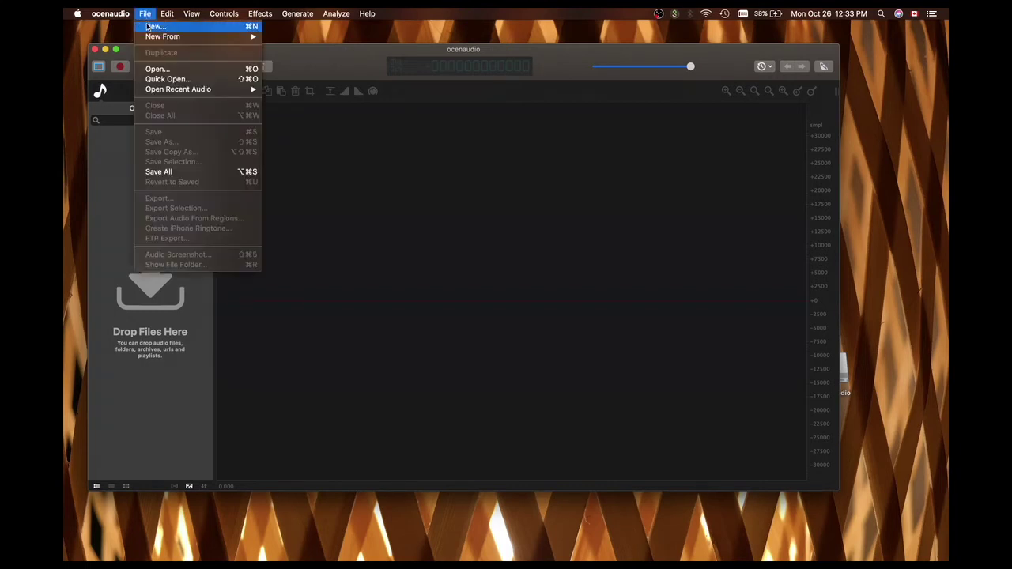
click(147, 27)
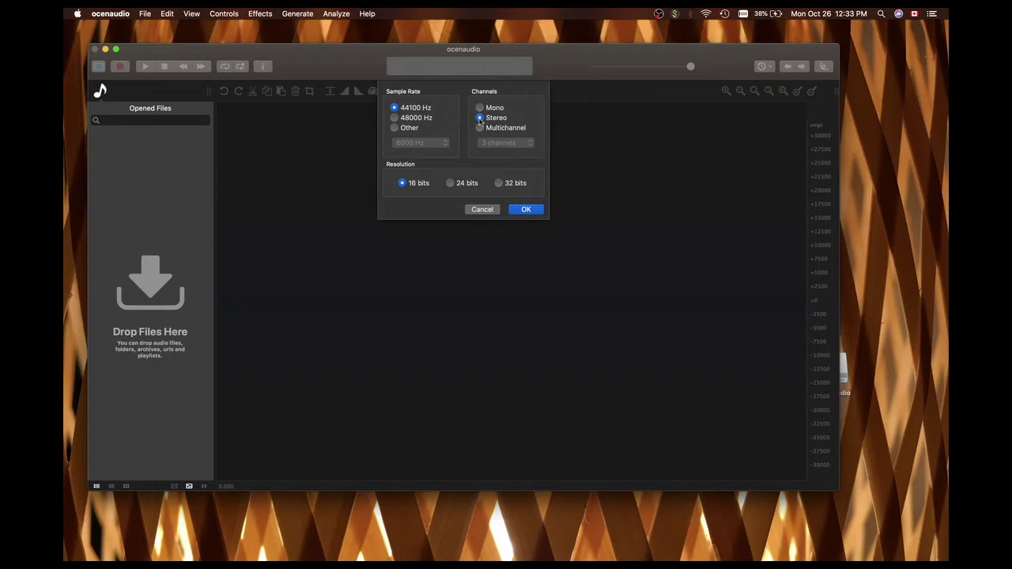
click(526, 209)
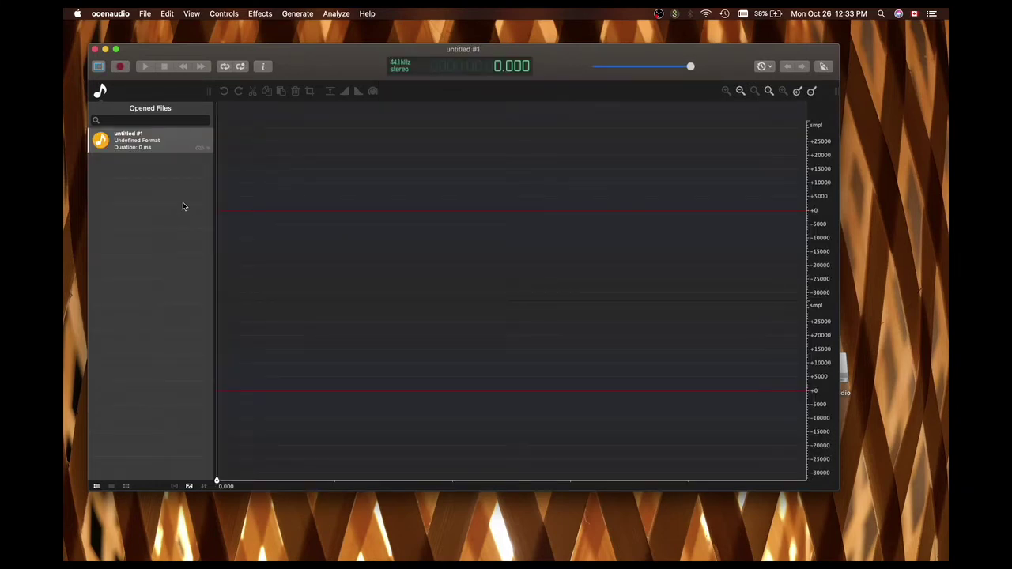
Save the new file as test CFRU on the Desktop in MP3 (MPEG Layer 3) format, allowing access to the Desktop folder.
right_click(135, 140)
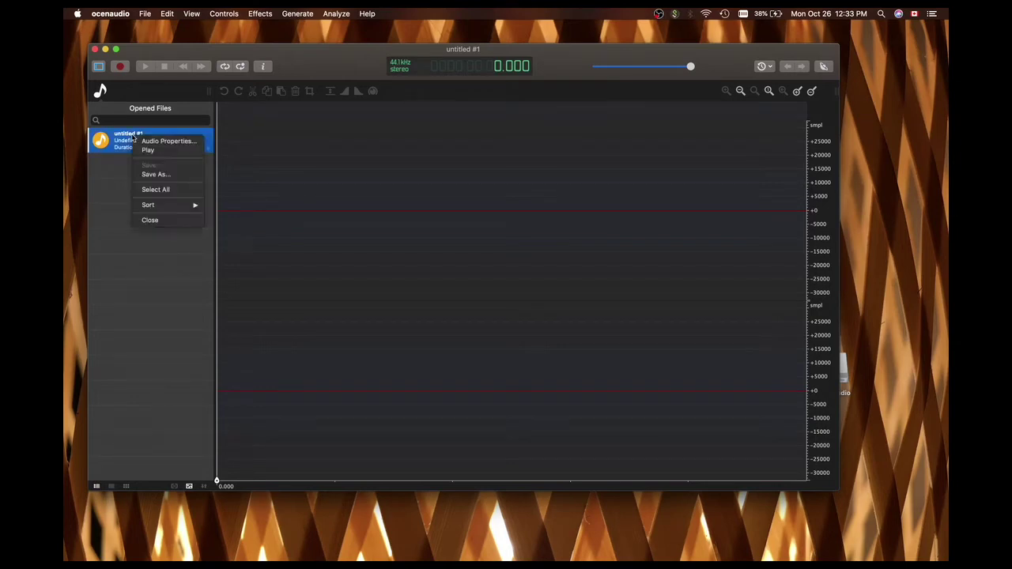
click(146, 181)
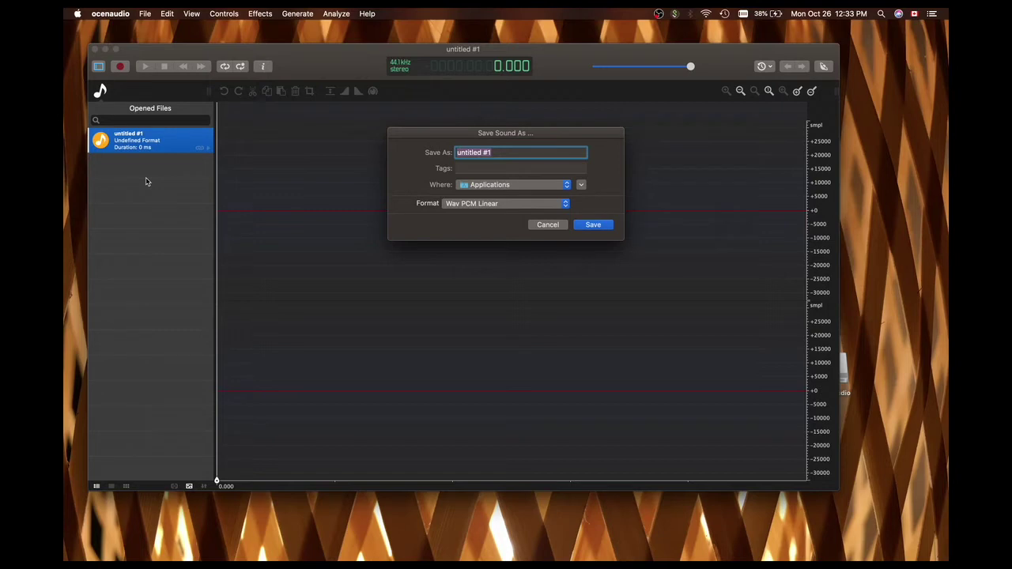
text(test CFRU)
click(492, 188)
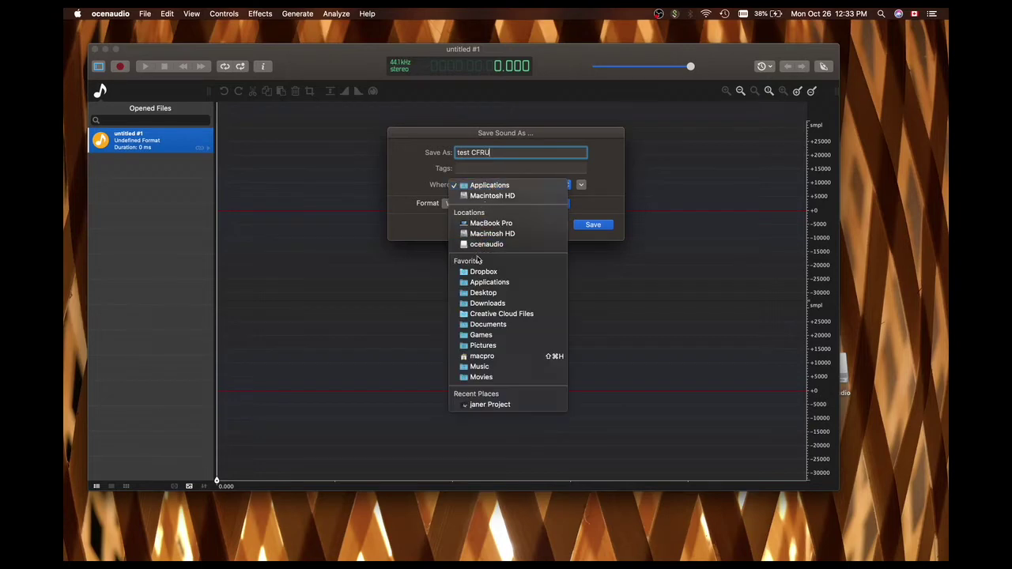
click(477, 294)
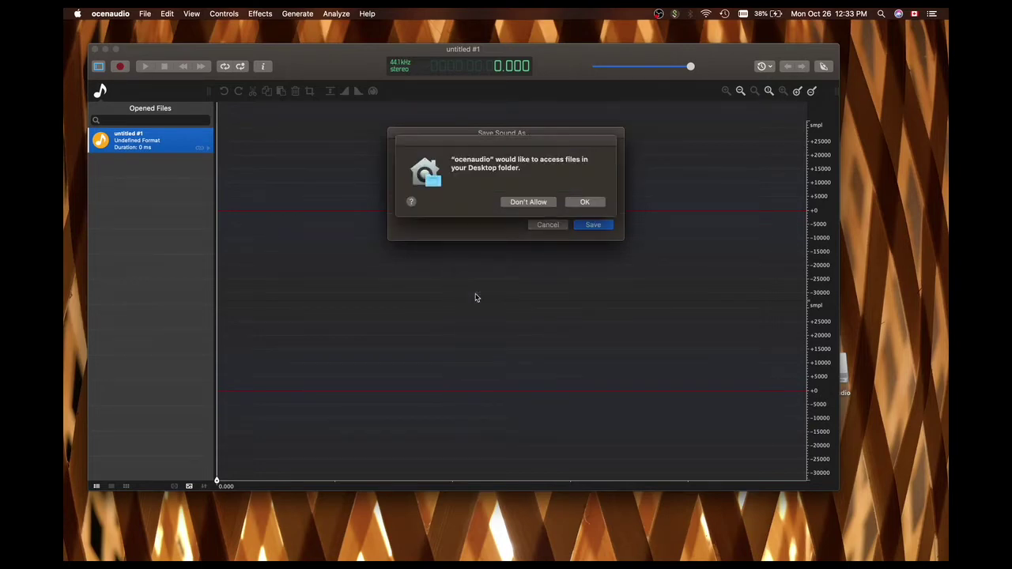
click(585, 203)
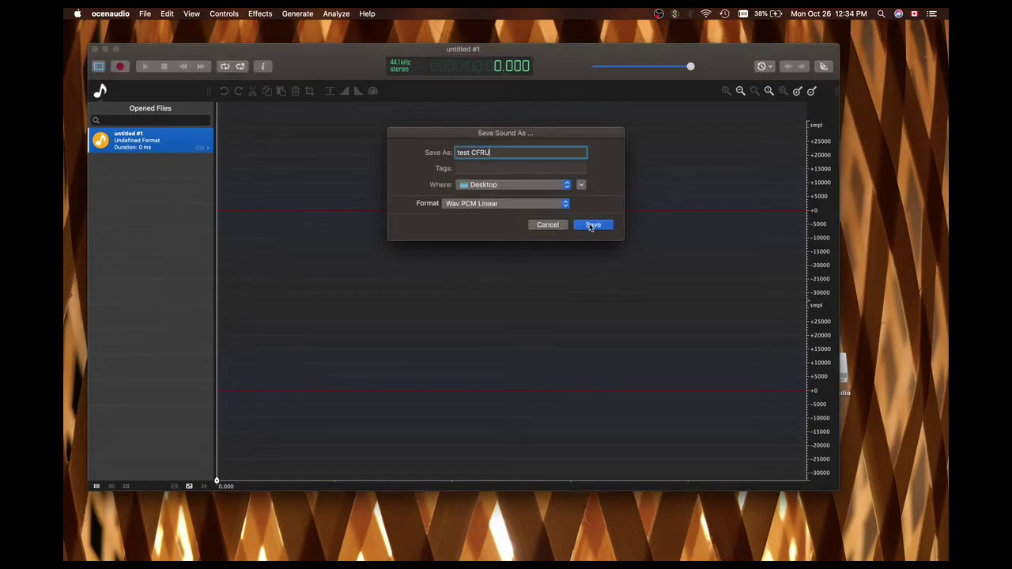
click(566, 205)
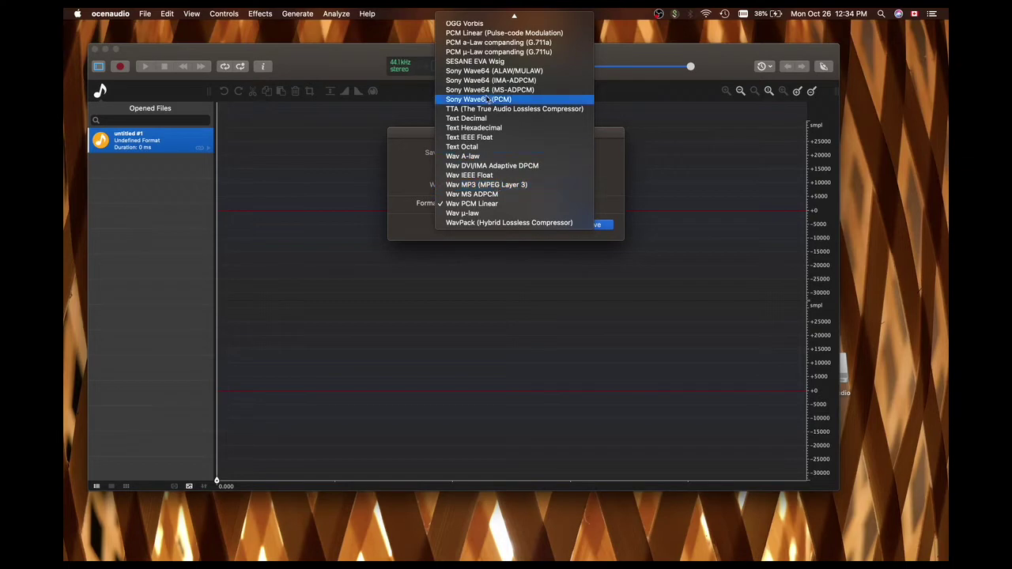
scroll(483, 96, up, 5)
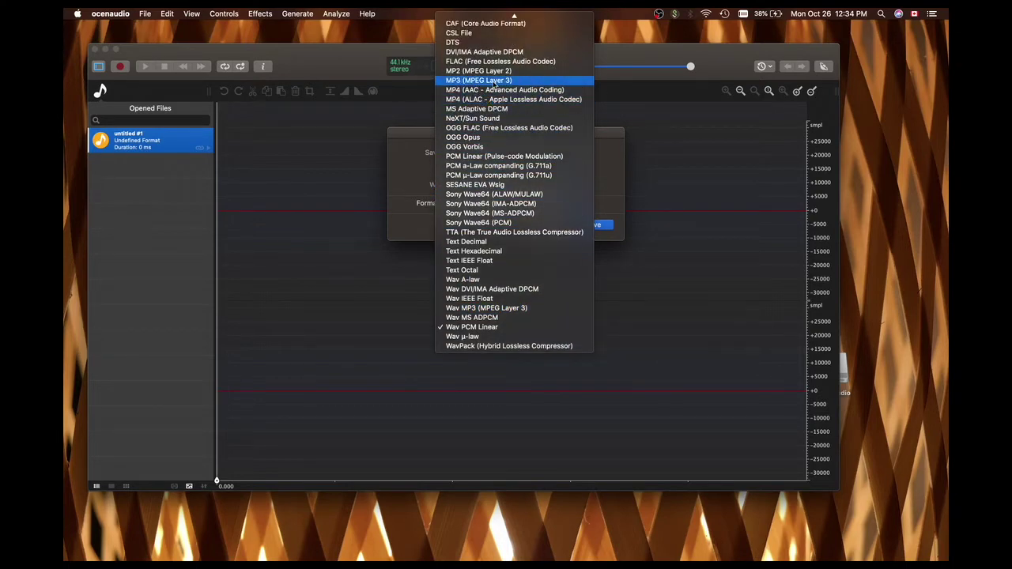
click(494, 81)
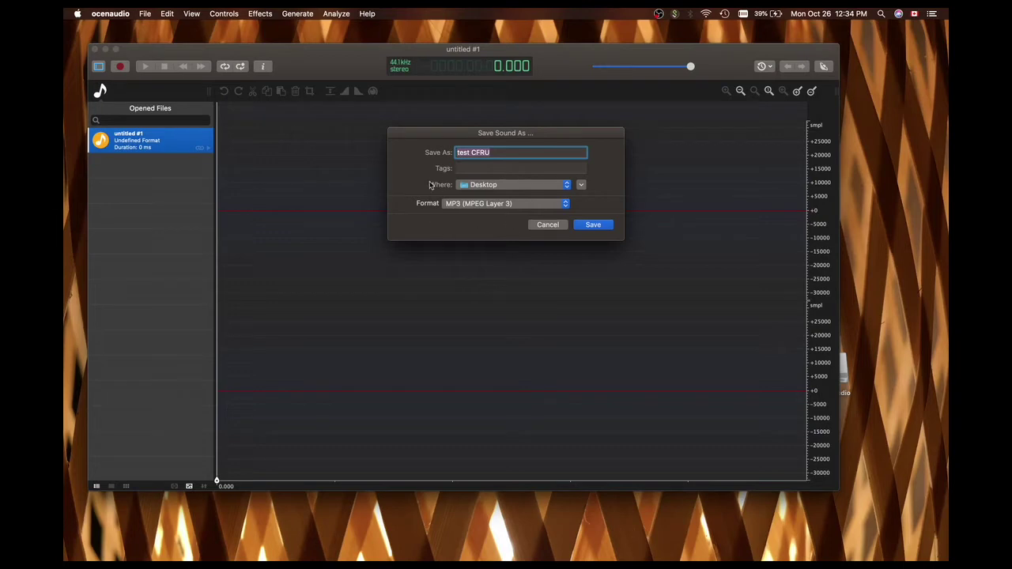
click(593, 225)
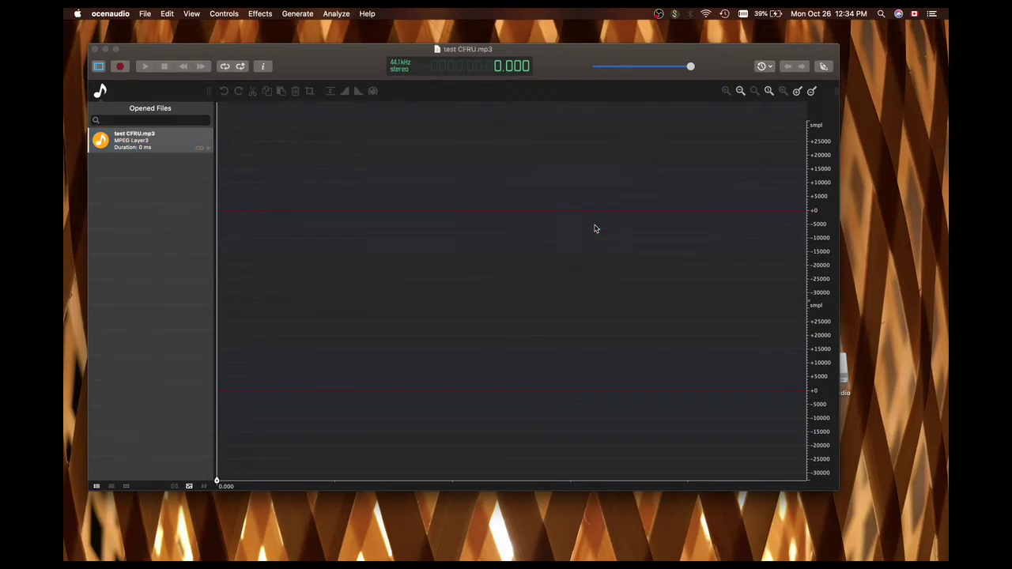
Move the editor window aside to check the saved test CFRU.mp3 on the desktop, and move the window back up.
drag(323, 60, 390, 197)
mouse_move(901, 51)
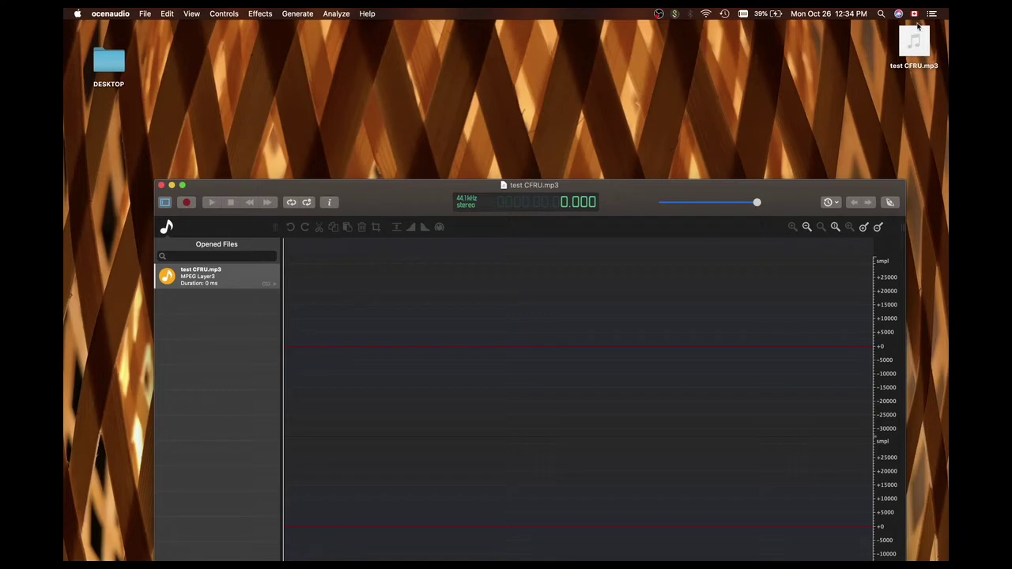
drag(689, 195, 686, 62)
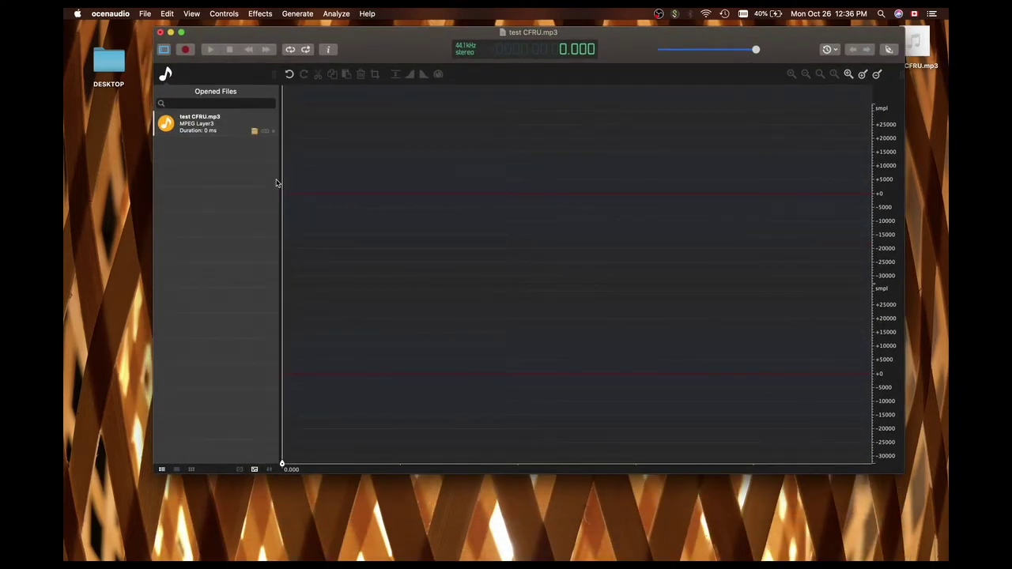
Record a voice test of about 4 seconds, stop it, and place the cursor near the end of its waveform.
click(186, 50)
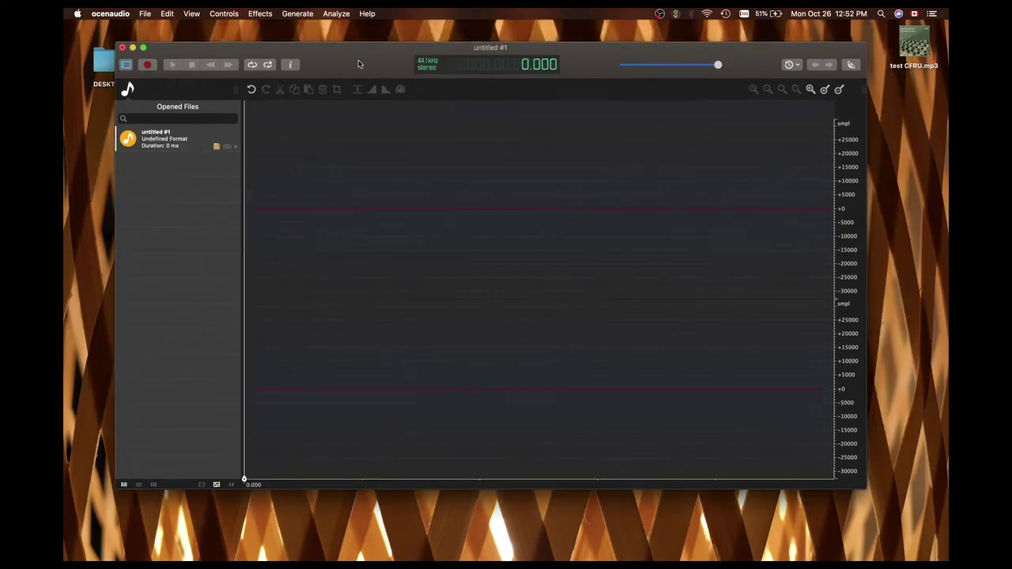
click(147, 65)
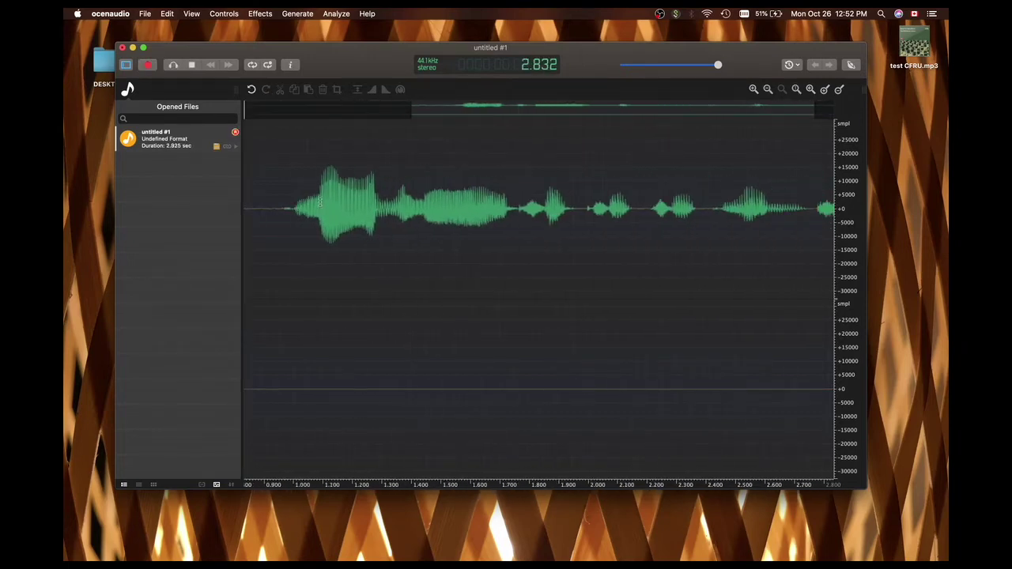
key(space)
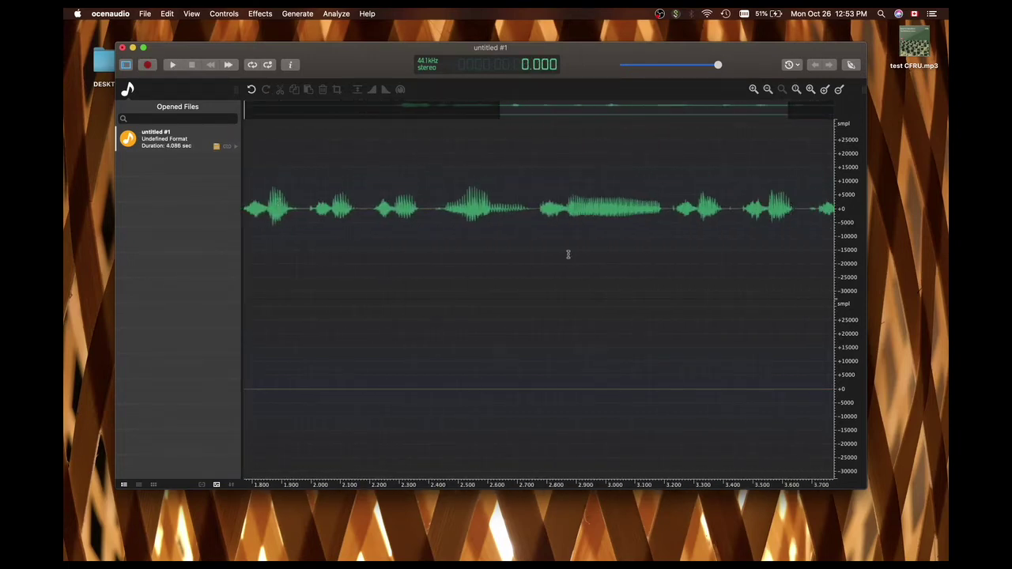
click(768, 90)
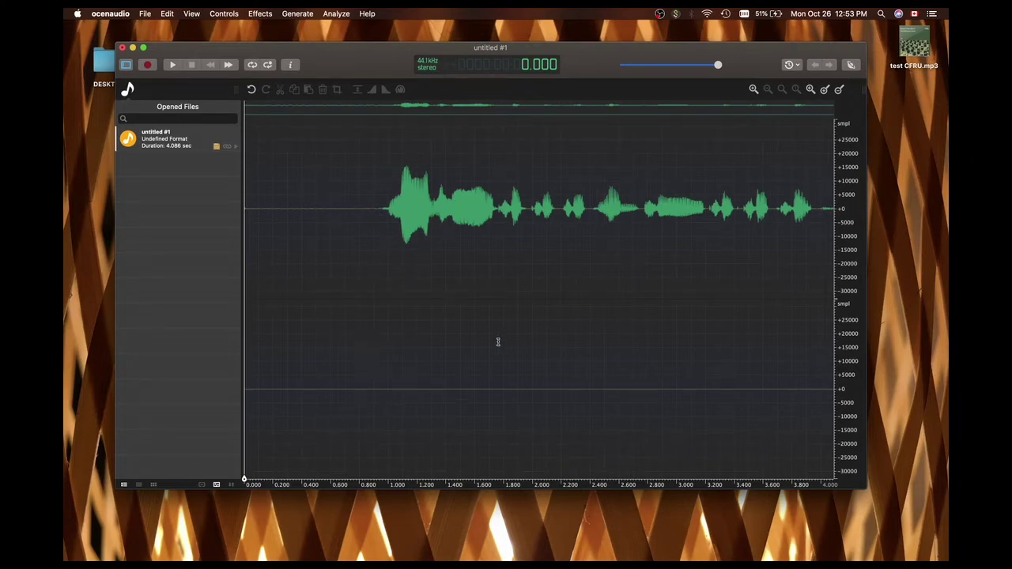
click(820, 188)
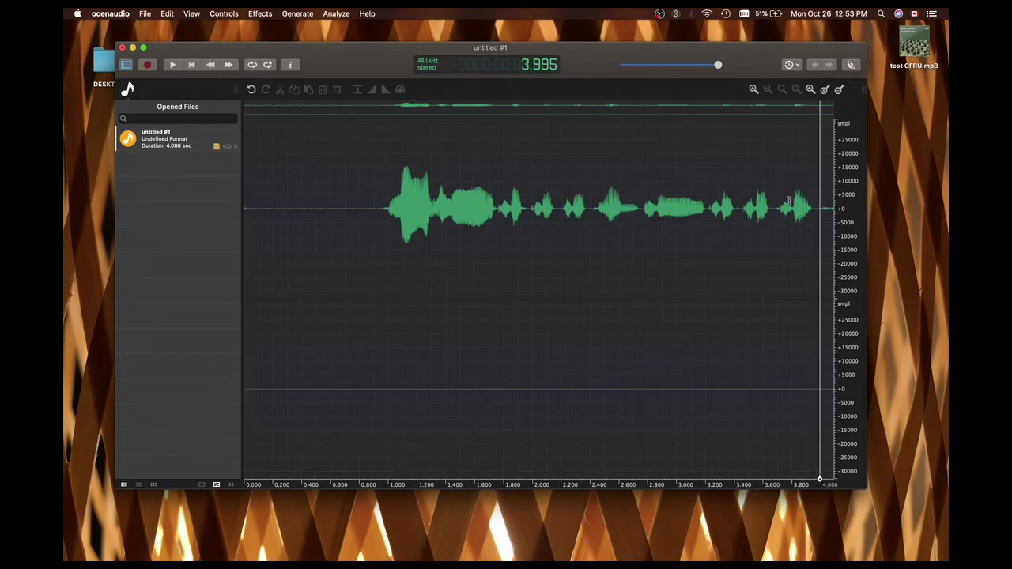
In the record mixer configuration, route Input #2 to Channel #2 by setting its value to 1, and close the configuration.
click(224, 15)
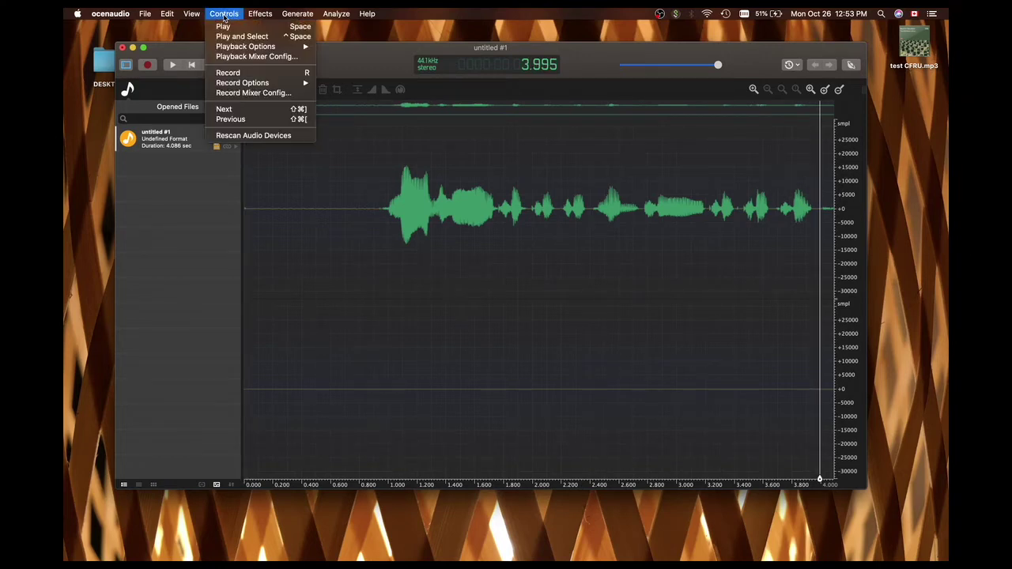
click(255, 94)
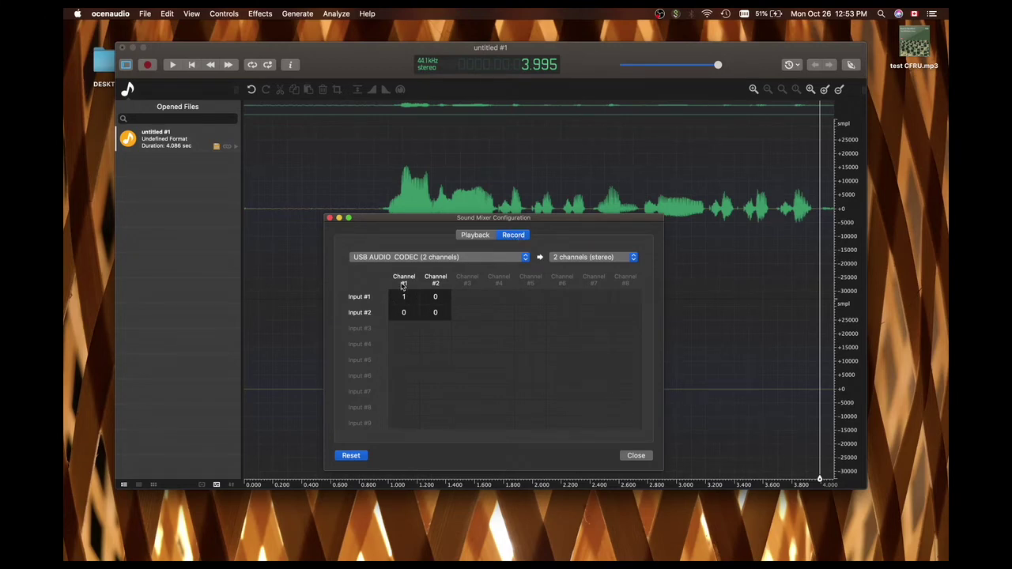
click(434, 314)
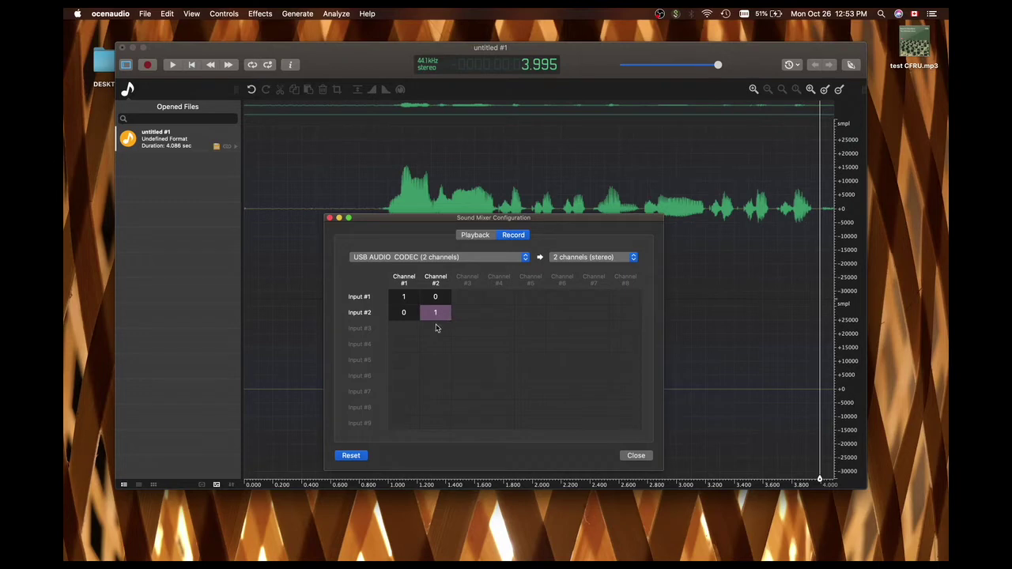
click(635, 456)
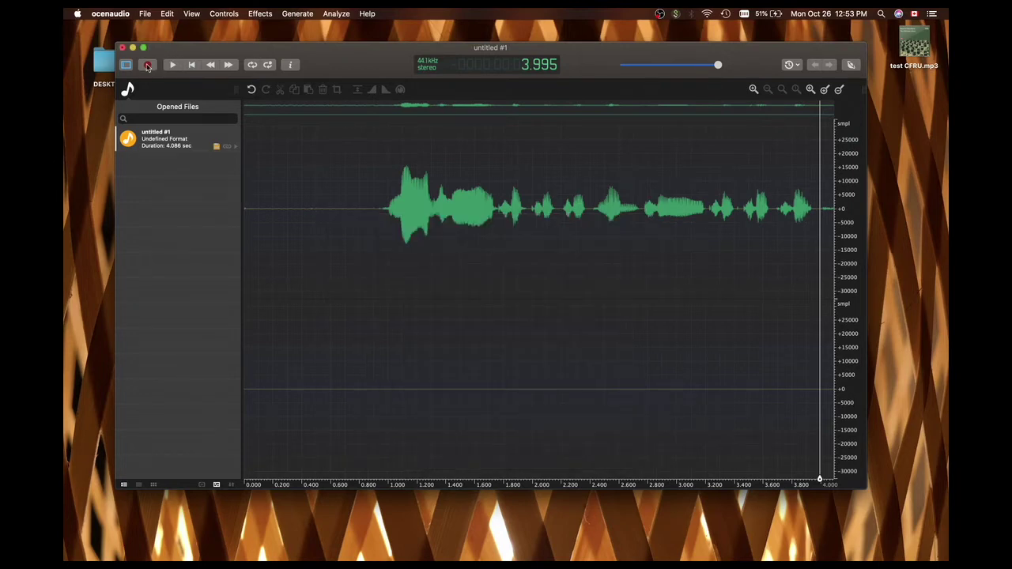
Record about 45 seconds of stereo audio into test CFRU.mp3, stop recording, and inspect the entire waveform.
click(147, 66)
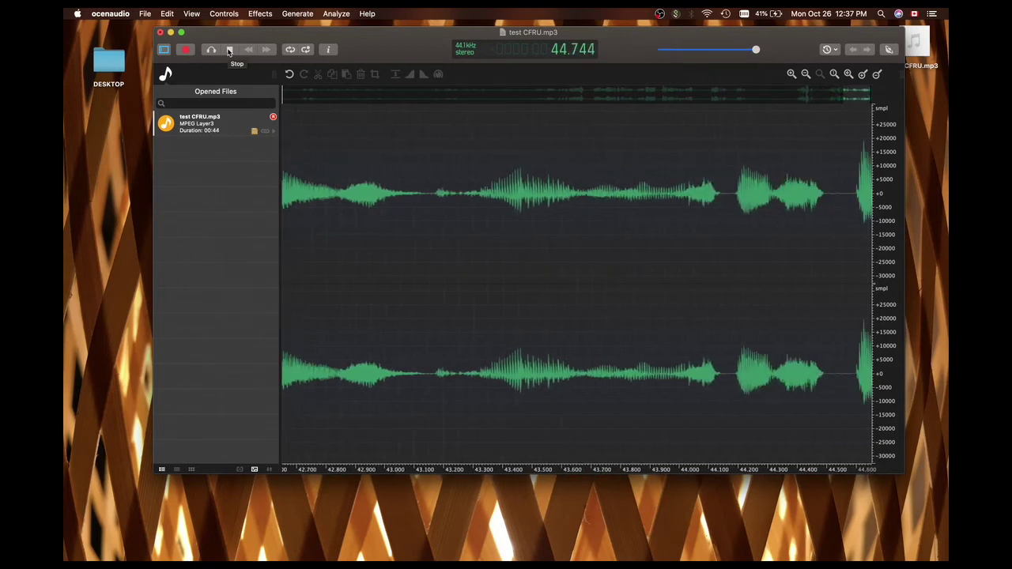
click(228, 50)
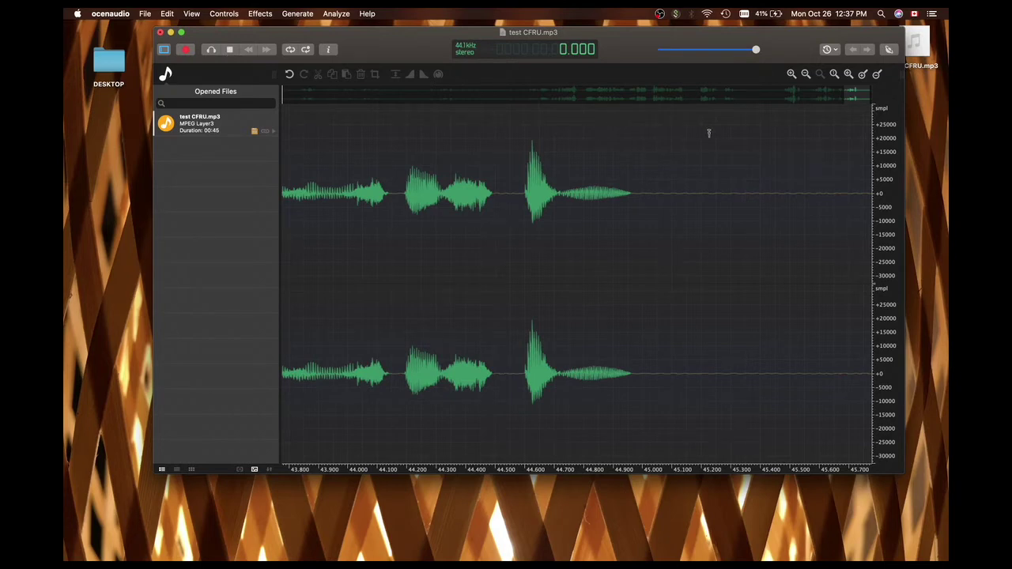
click(805, 73)
click(805, 74)
click(805, 74)
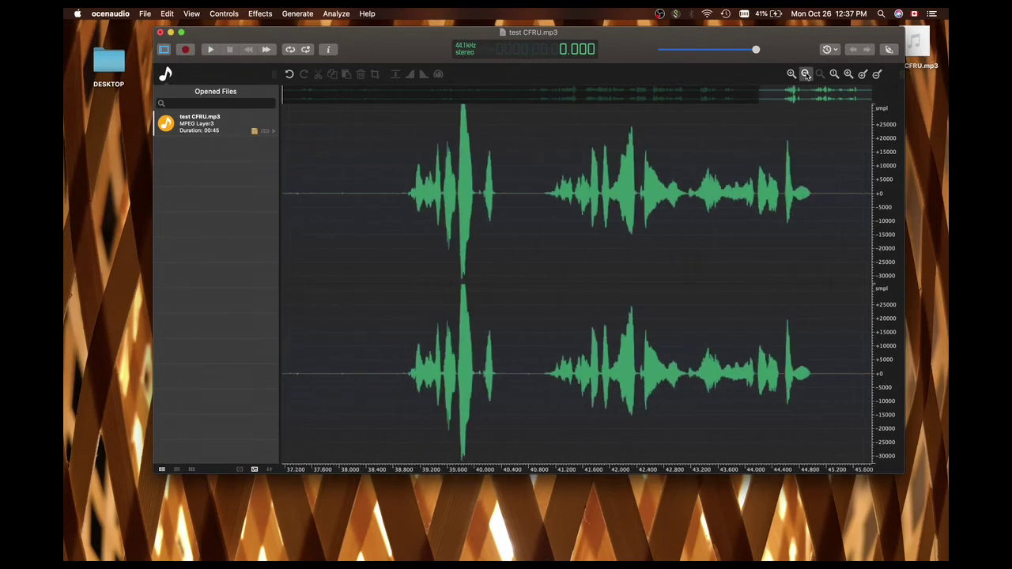
click(806, 74)
click(805, 74)
click(806, 74)
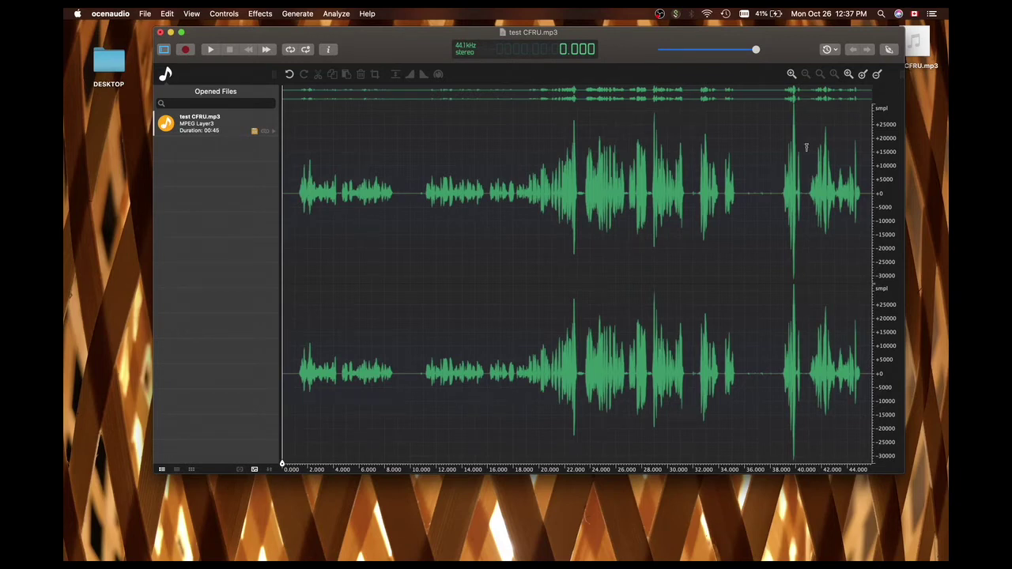
Place the cursor at about 10.5 s in the waveform, save the recording to test CFRU.mp3, and review the file-saving commands.
click(416, 186)
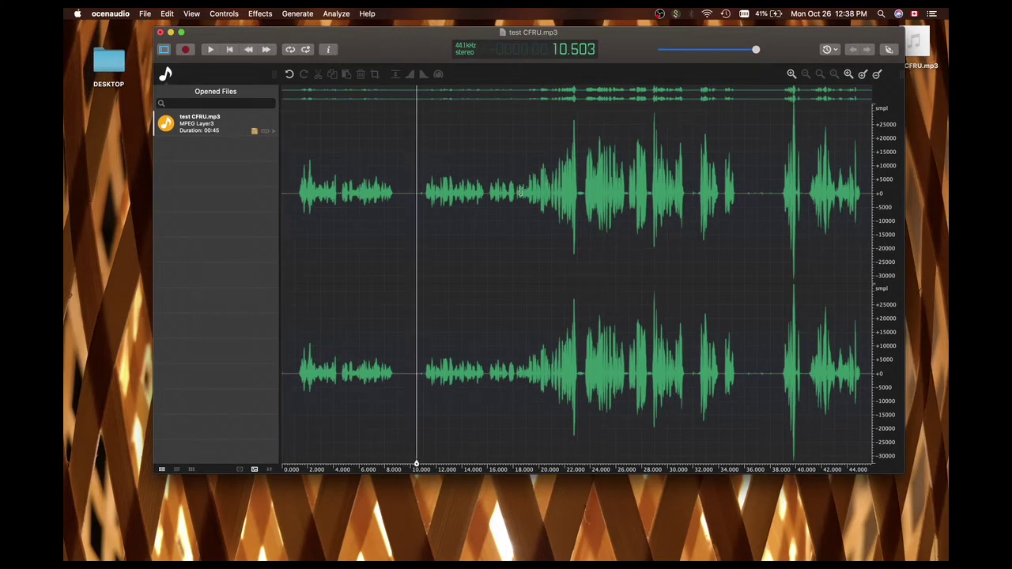
click(253, 134)
mouse_move(915, 41)
click(145, 14)
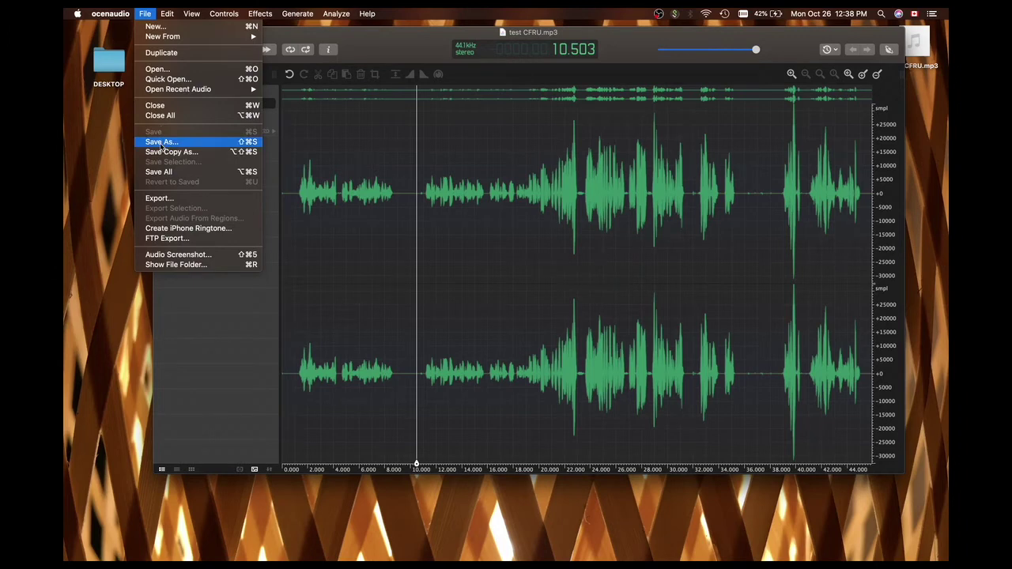
click(145, 14)
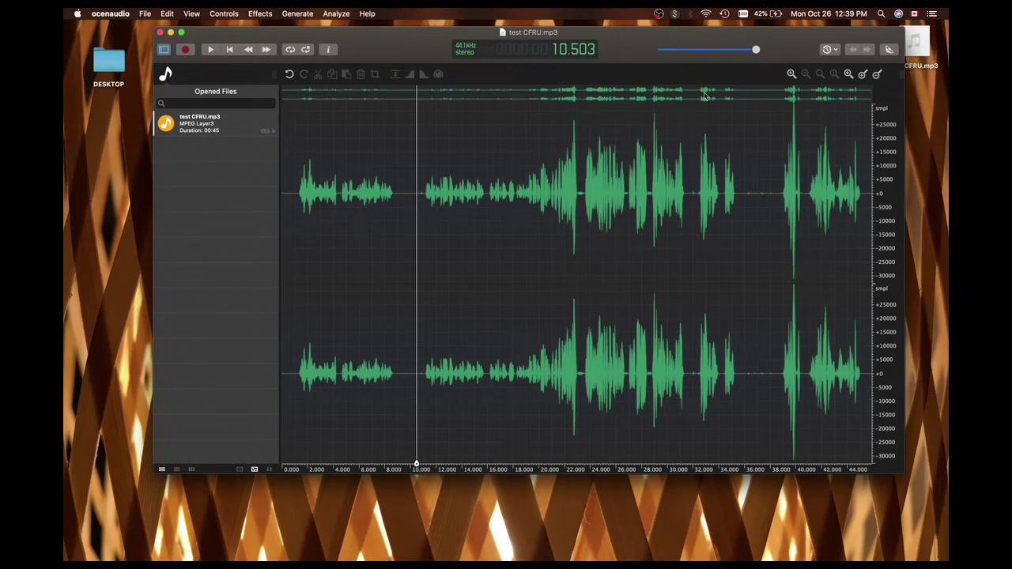
Place the cursor at about 20.1 s in the waveform, just before the louder passage begins.
click(488, 202)
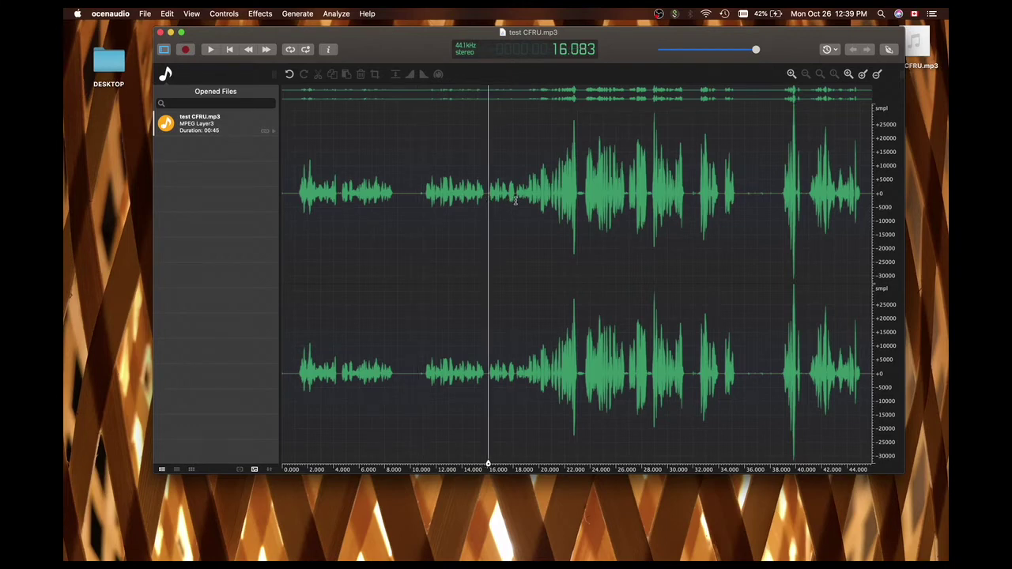
click(515, 201)
click(530, 201)
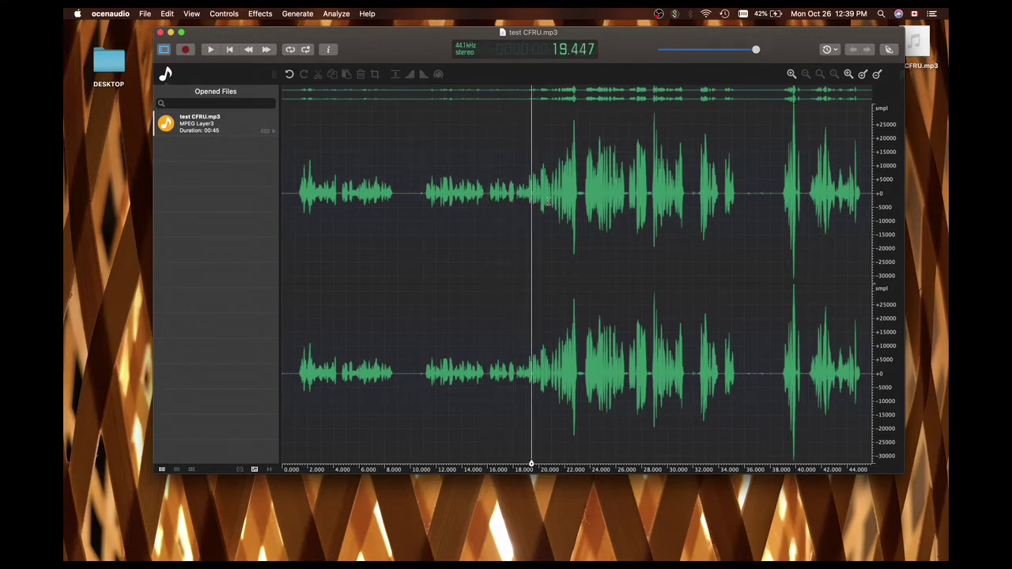
click(540, 204)
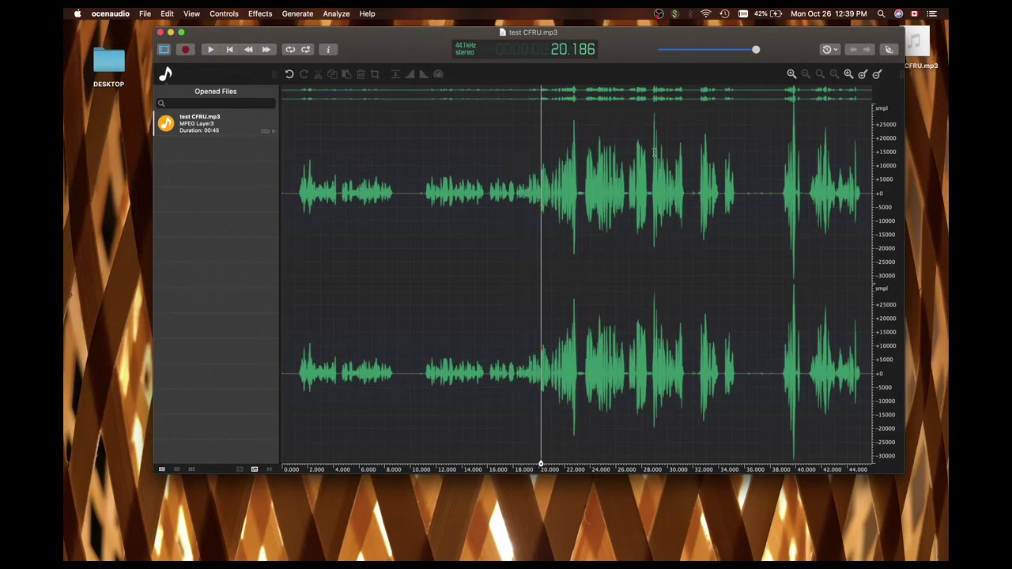
click(791, 74)
click(791, 74)
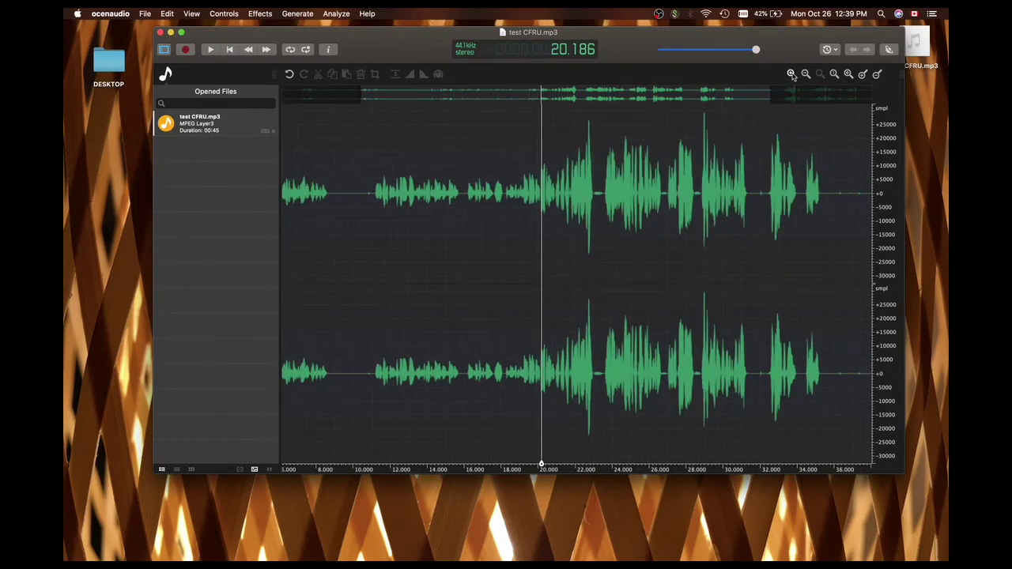
click(791, 74)
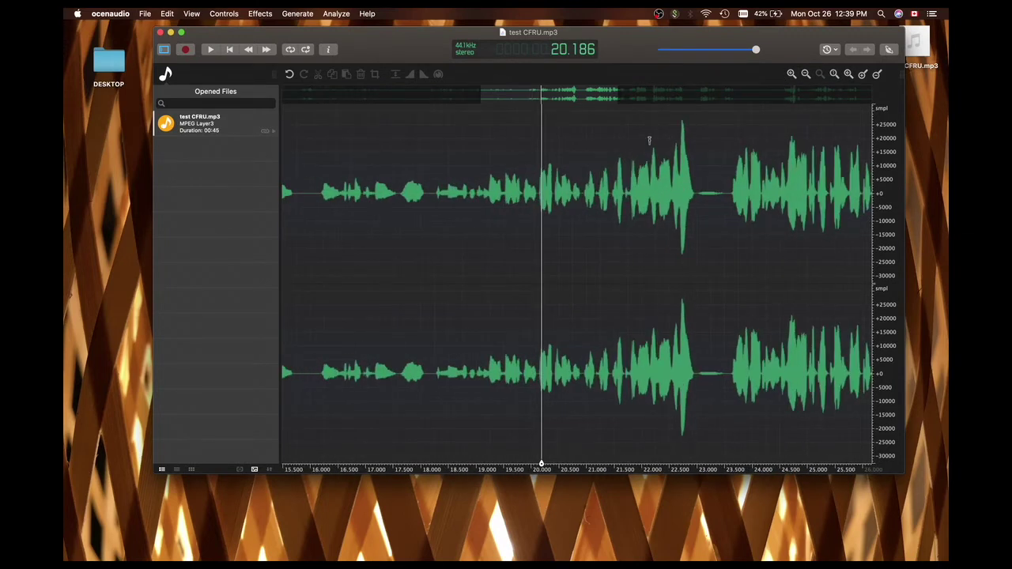
click(538, 201)
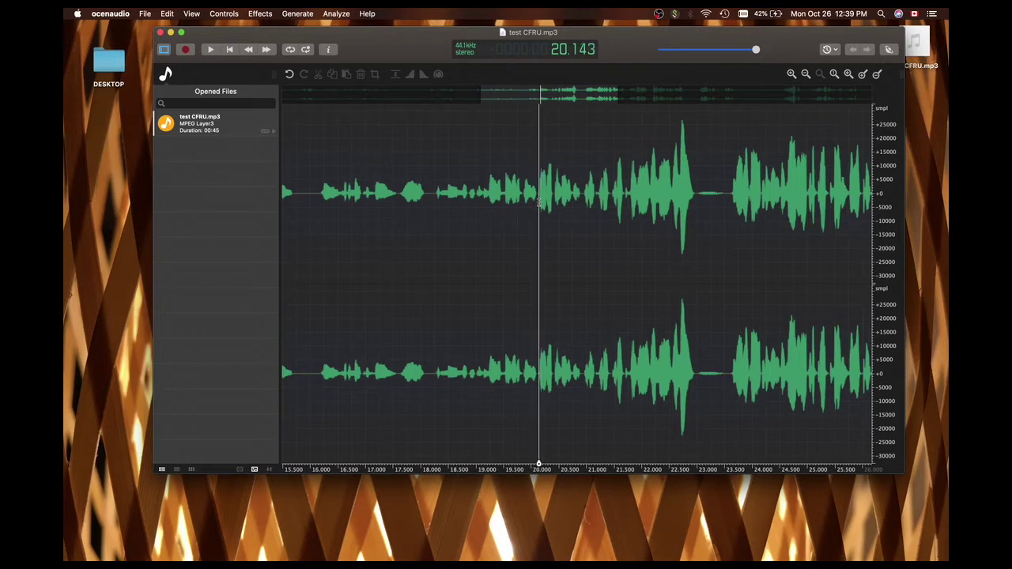
click(536, 202)
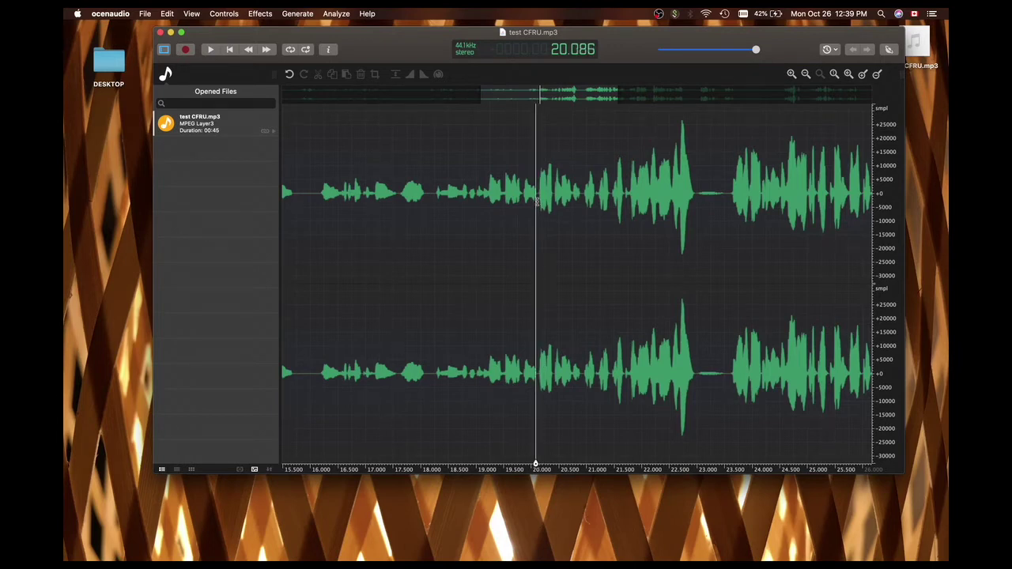
click(537, 202)
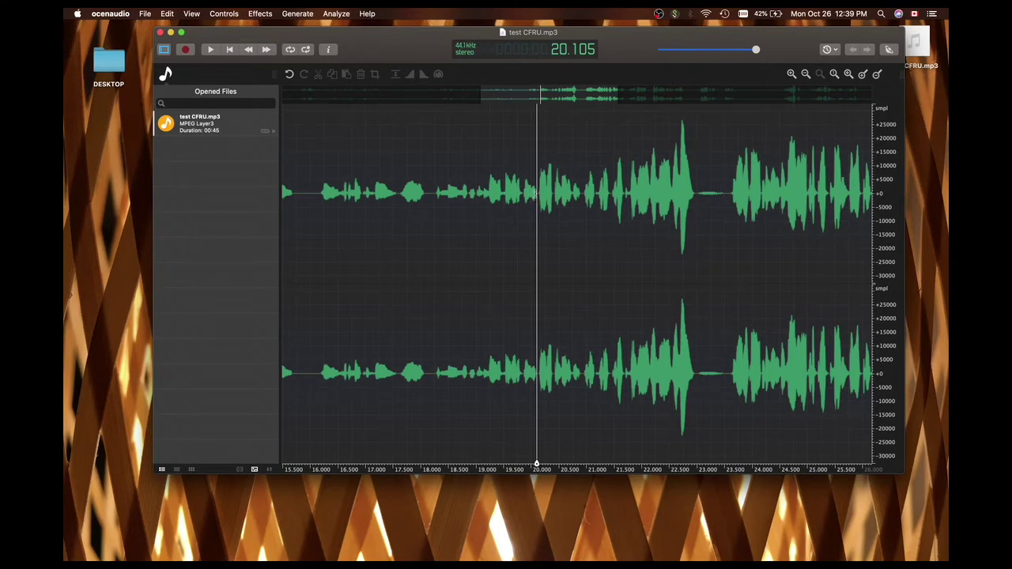
Select the quieter audio from the beginning of the recording to about 20.16 s.
drag(537, 201, 304, 237)
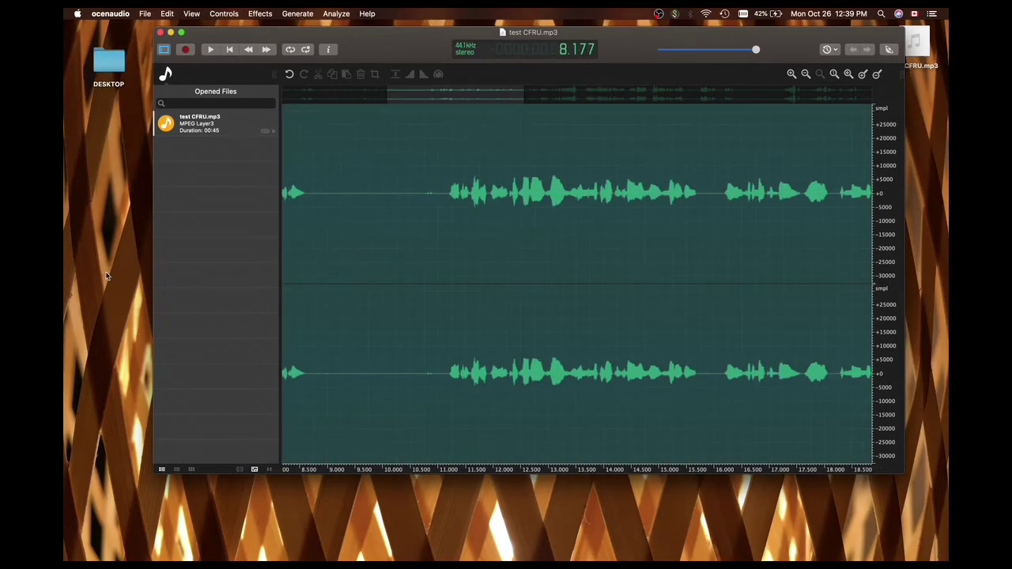
click(805, 74)
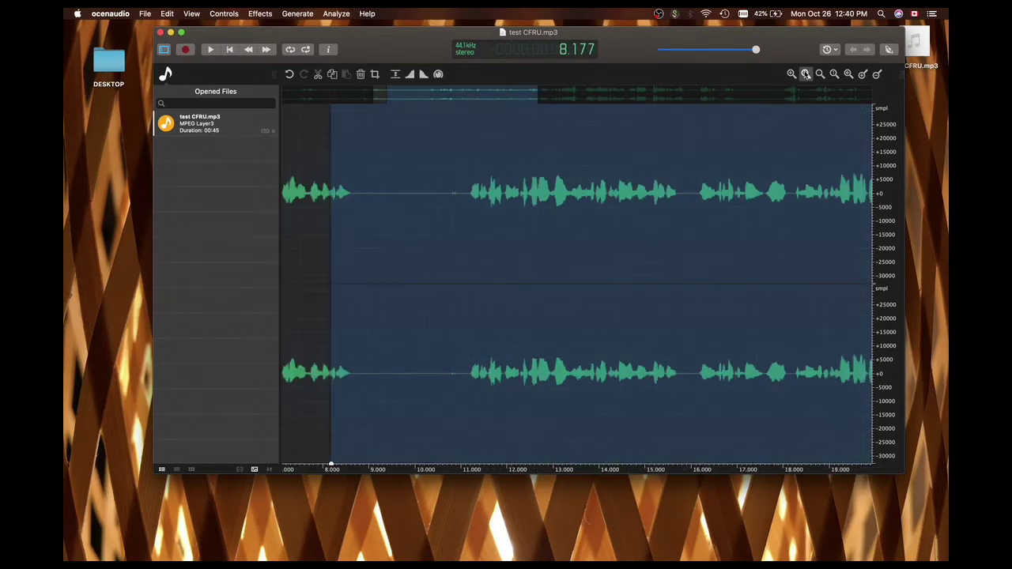
key(shift+Home)
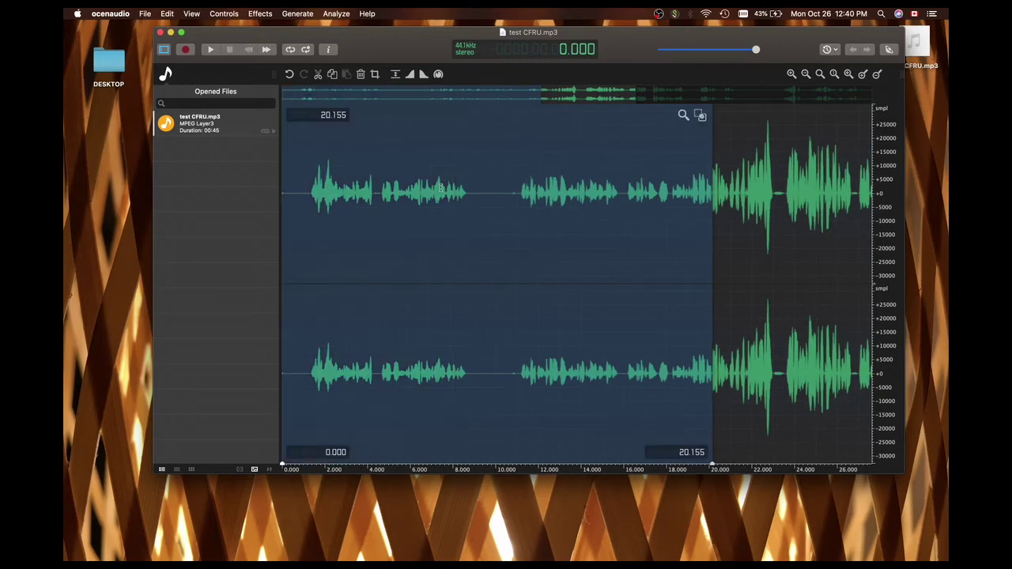
Raise the selected section's gain by 6.02 dB, apply the change, and clear the selection.
click(438, 74)
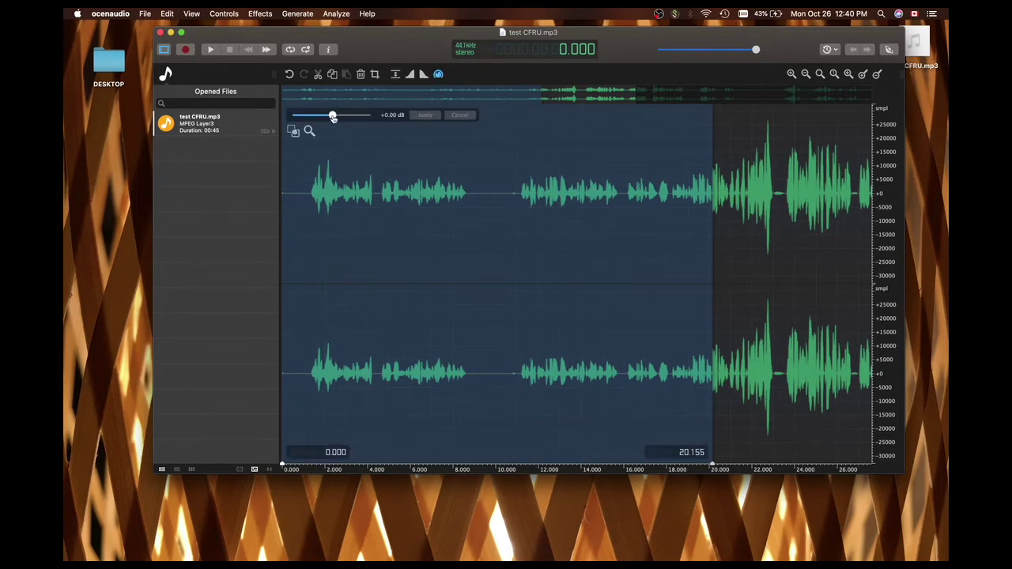
drag(331, 116, 379, 119)
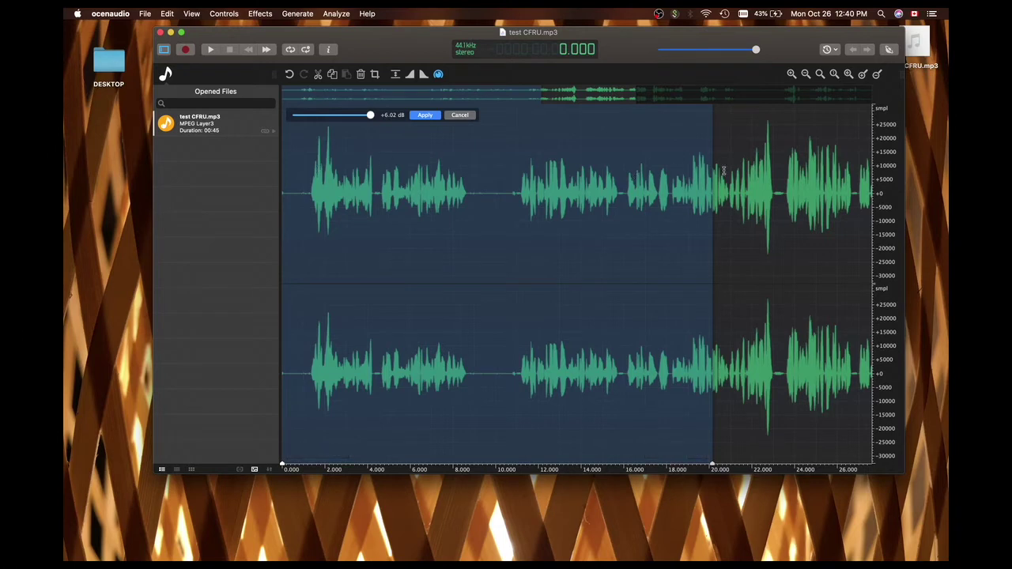
click(420, 117)
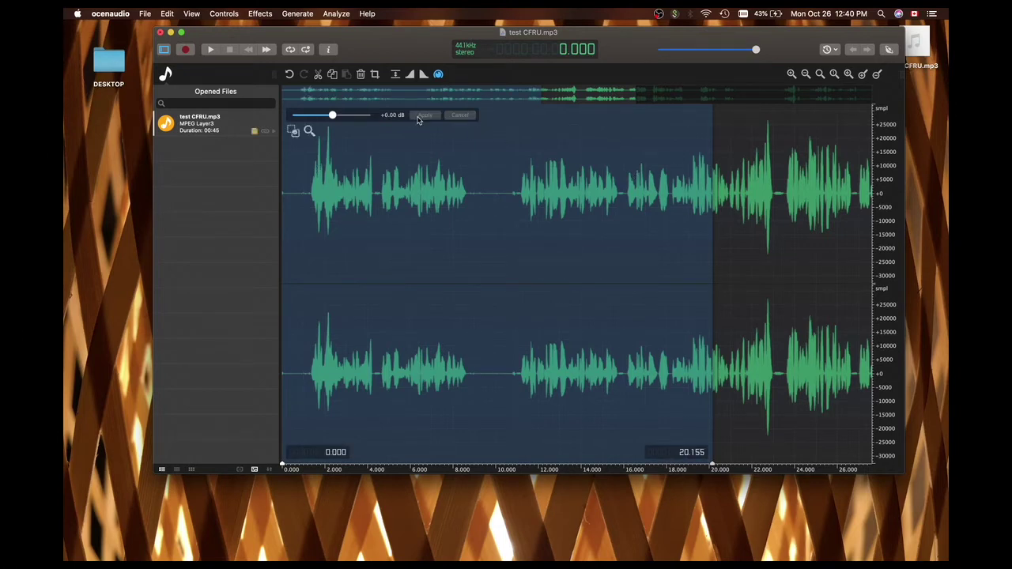
click(436, 157)
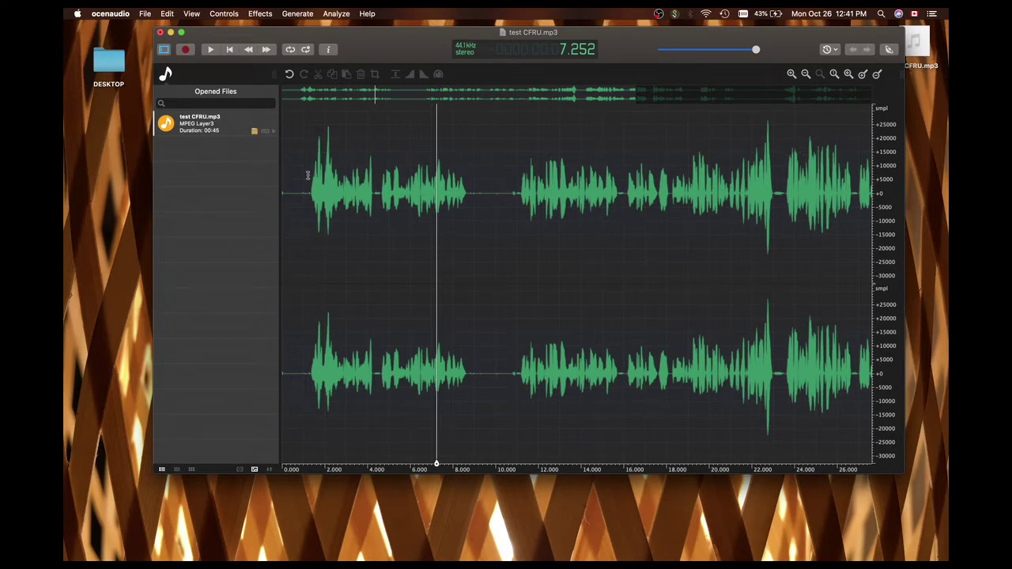
Delete the opening silence of about 1.2 s and the silent pause from about 7.5 to 9.7 s.
drag(308, 175, 281, 176)
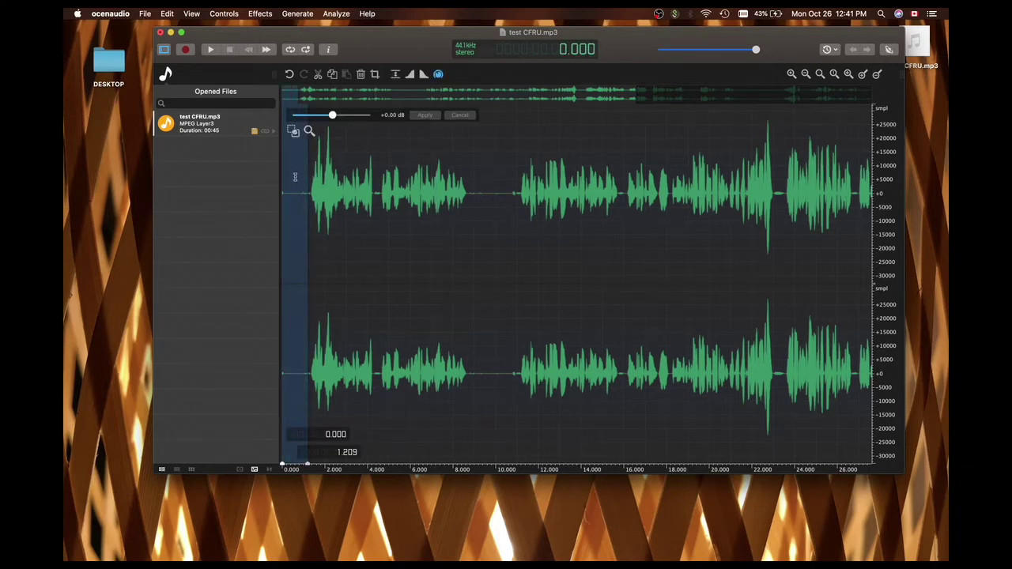
key(Delete)
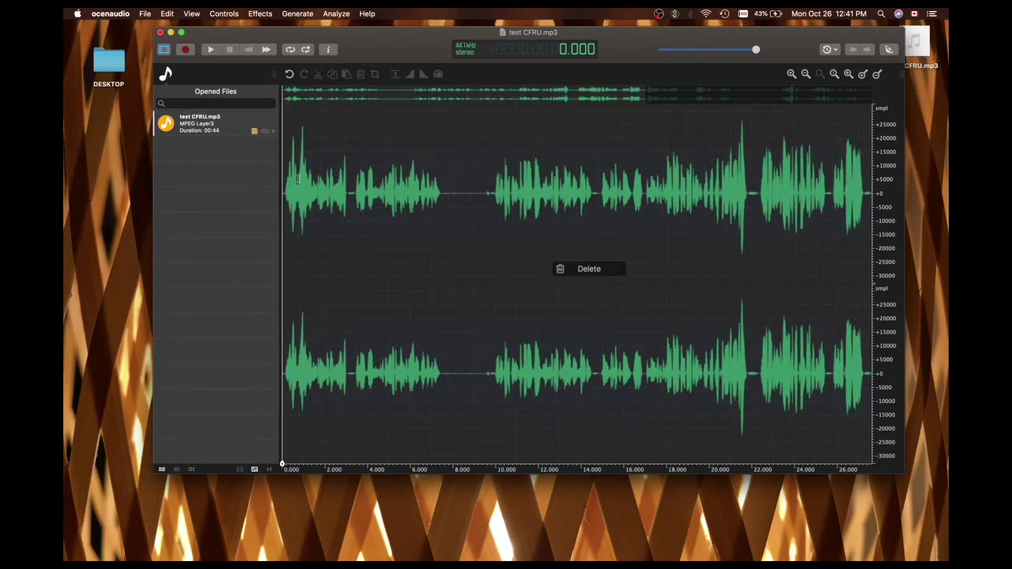
drag(443, 194, 490, 195)
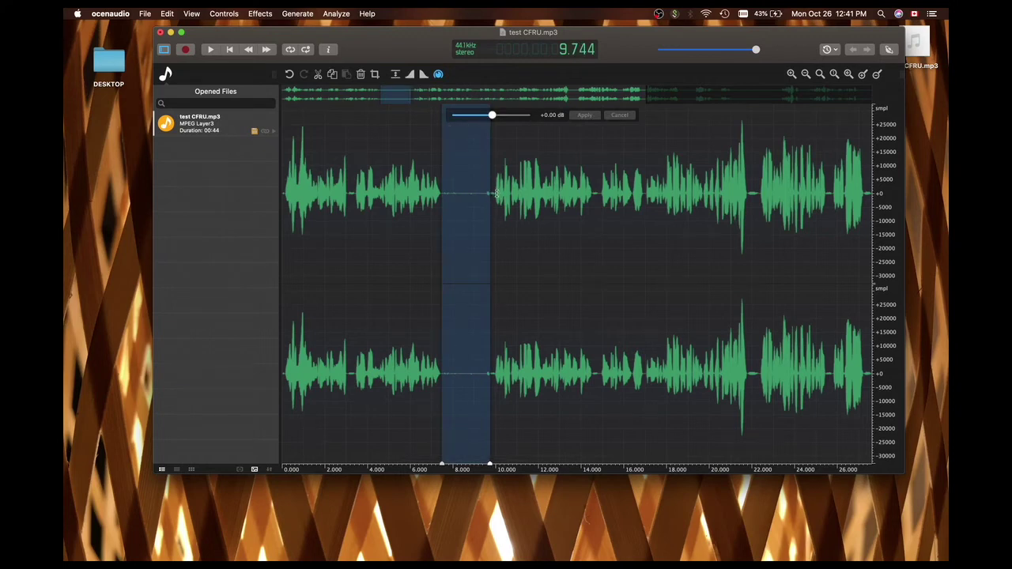
key(Delete)
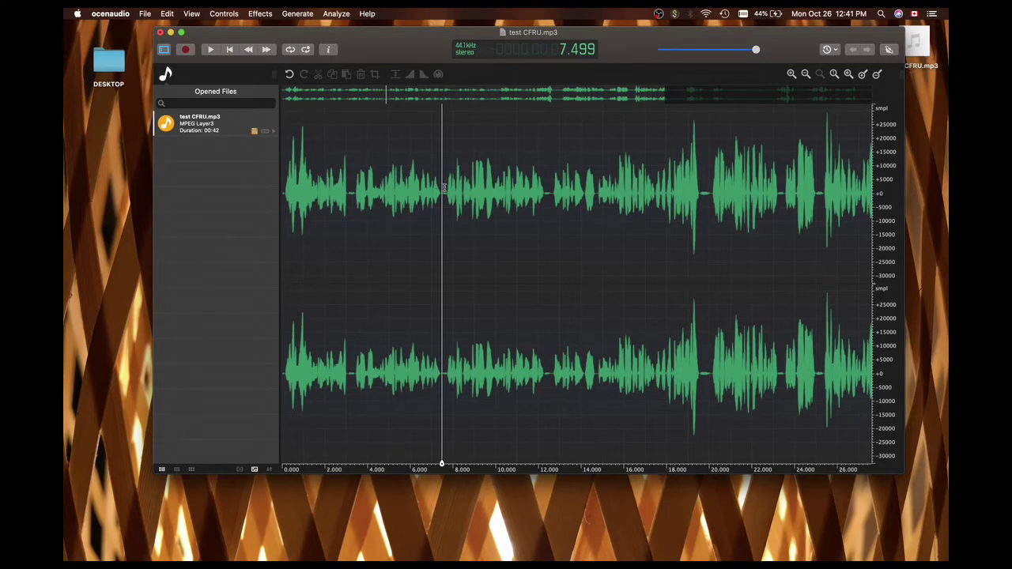
Cut the phrase between about 3.45 and 7.5 s, paste it into the gap at about 24.1 s, and clear the selection.
drag(442, 187, 356, 198)
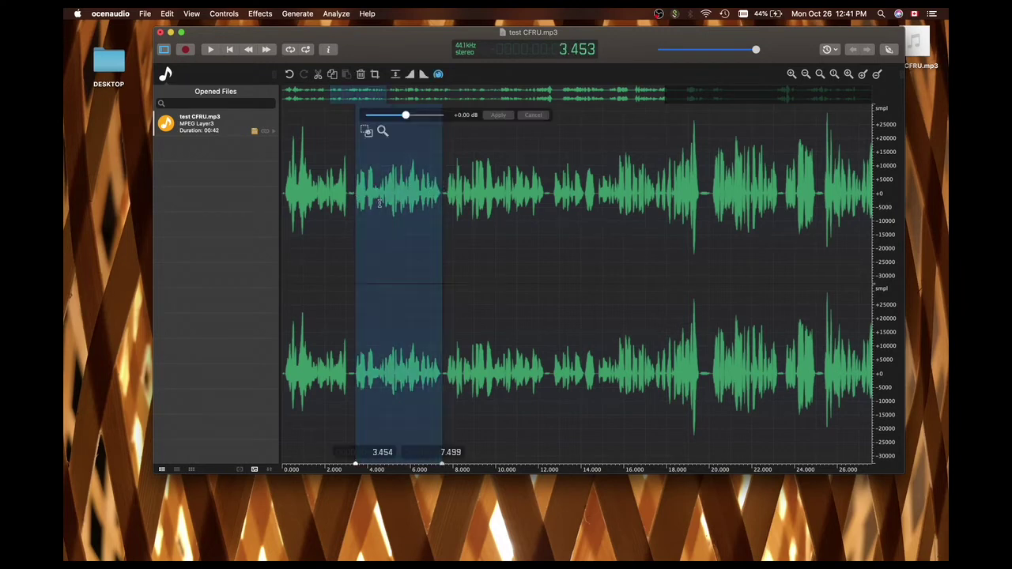
right_click(379, 205)
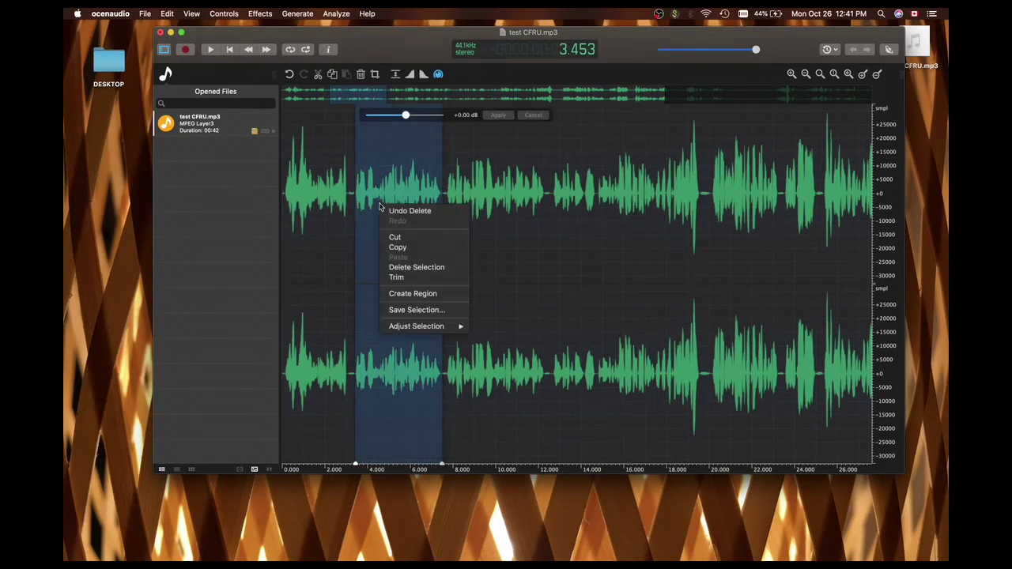
click(394, 238)
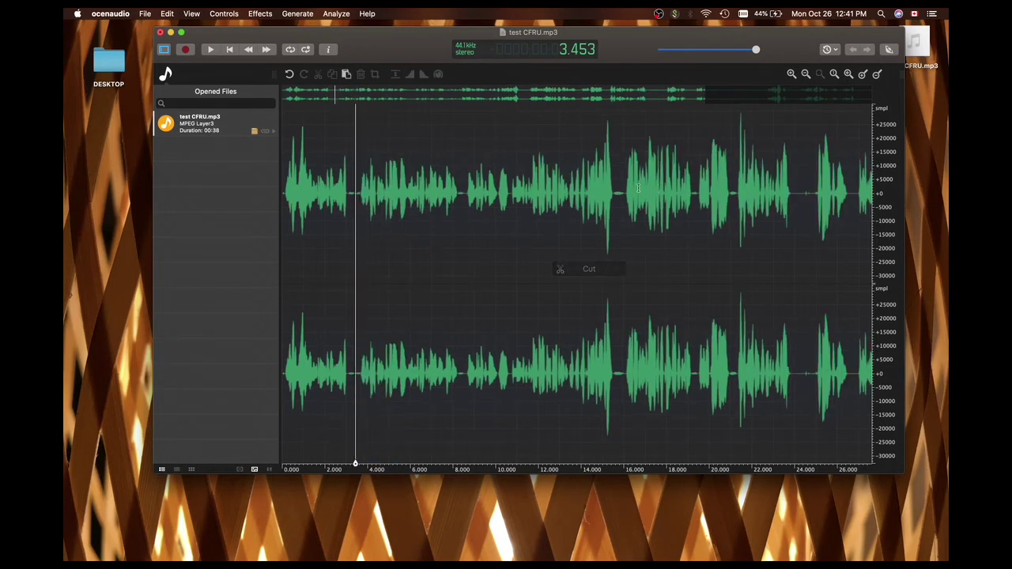
click(796, 193)
right_click(797, 195)
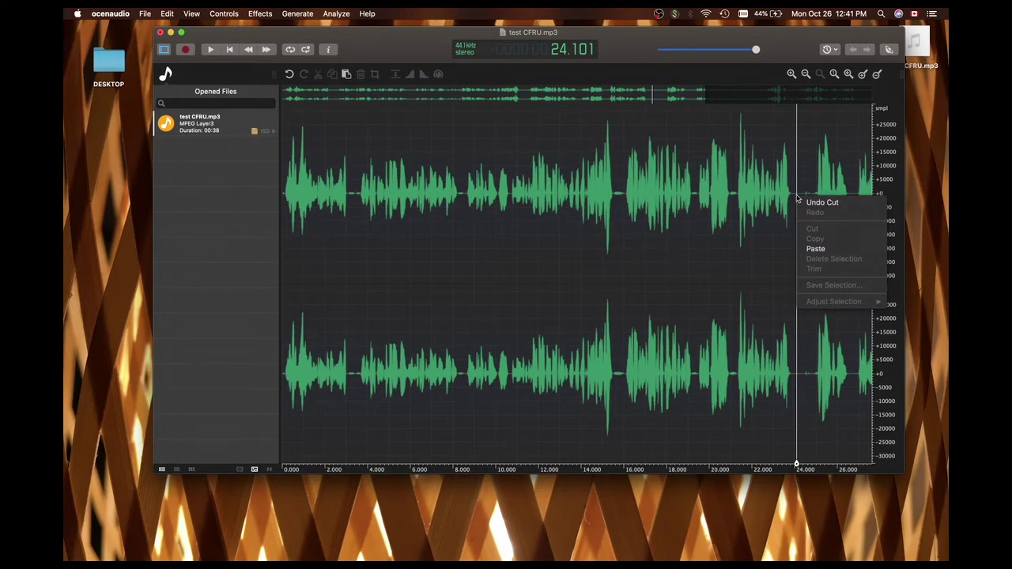
click(815, 249)
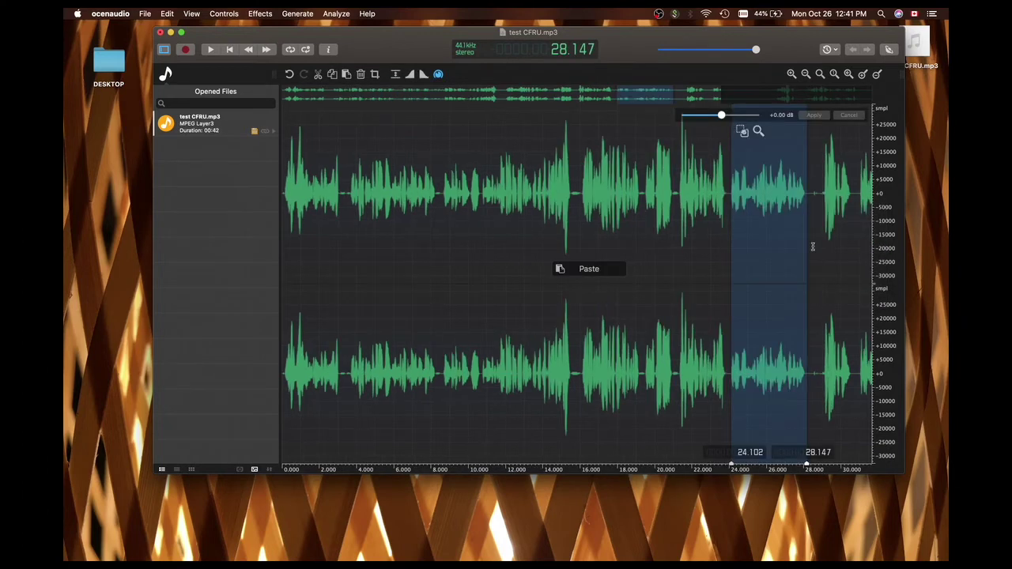
click(720, 218)
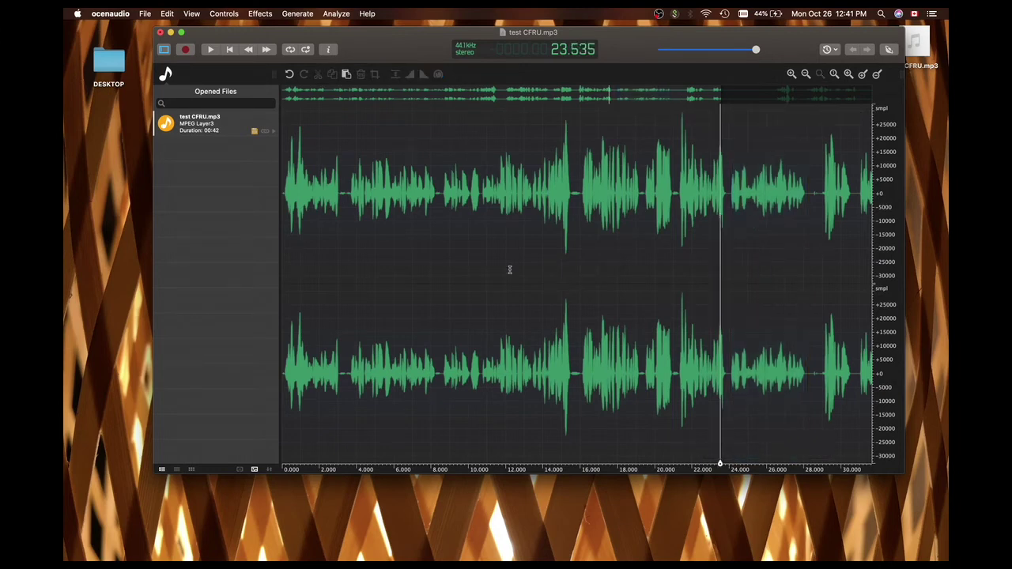
Delete everything after the pasted phrase, from about 28 s to the end, and place the cursor at about 28.1 s.
click(283, 210)
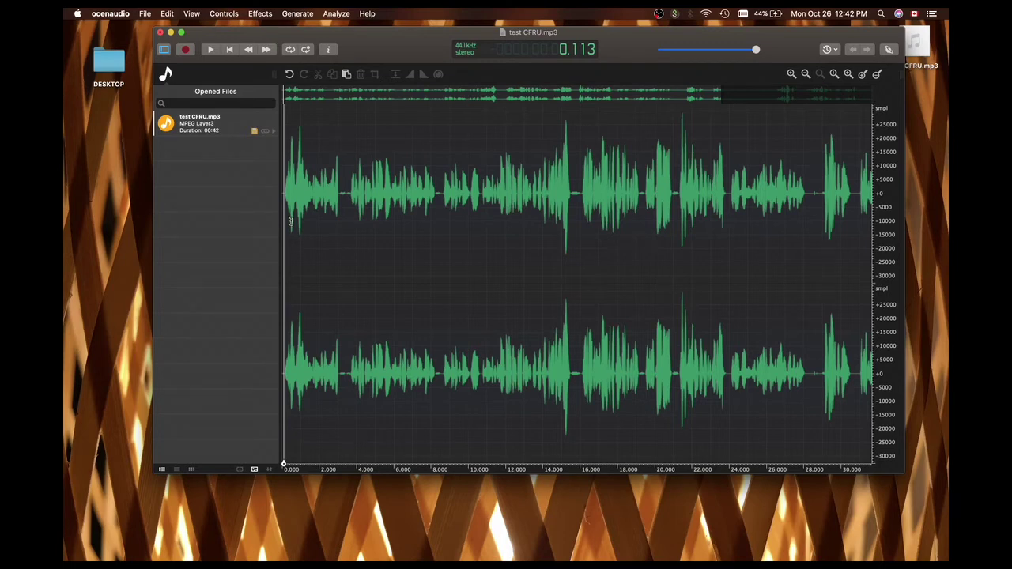
scroll(555, 215, right, 10)
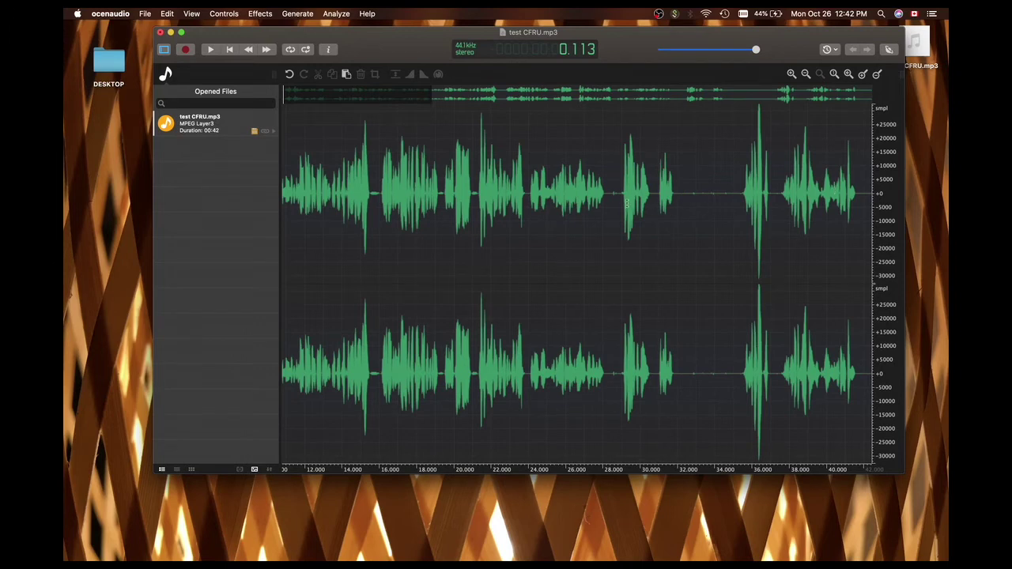
drag(609, 198, 910, 191)
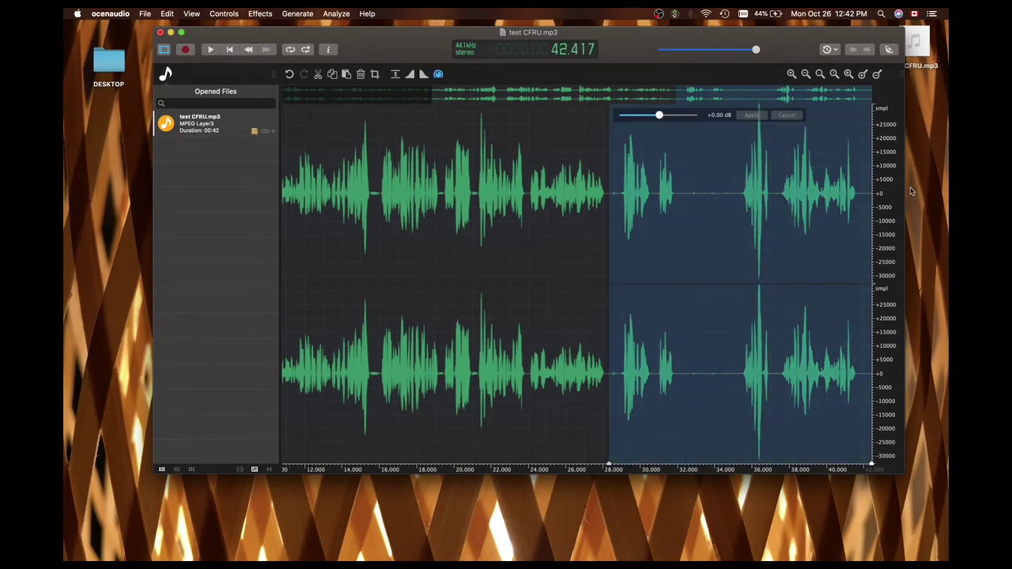
key(Delete)
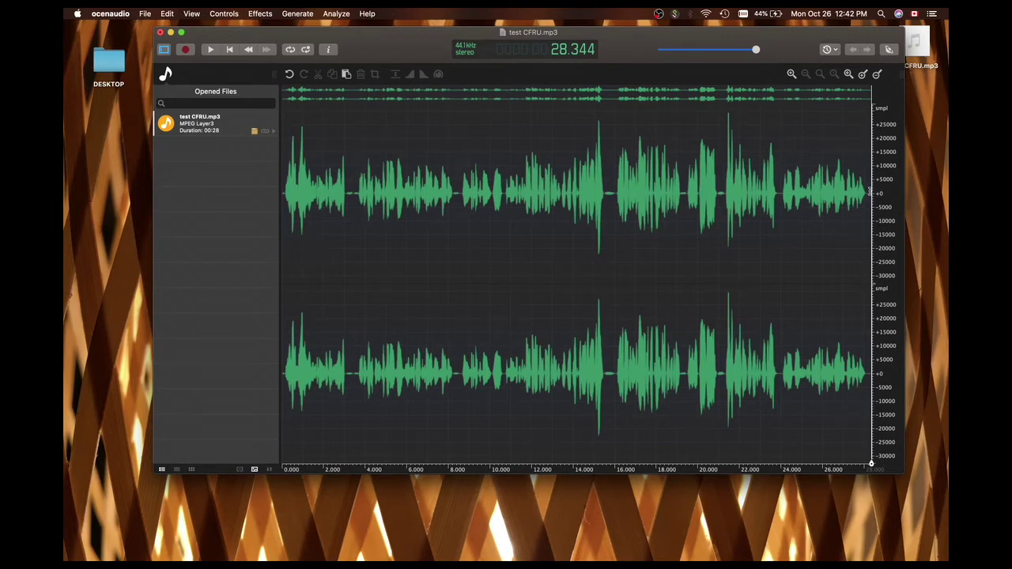
click(867, 196)
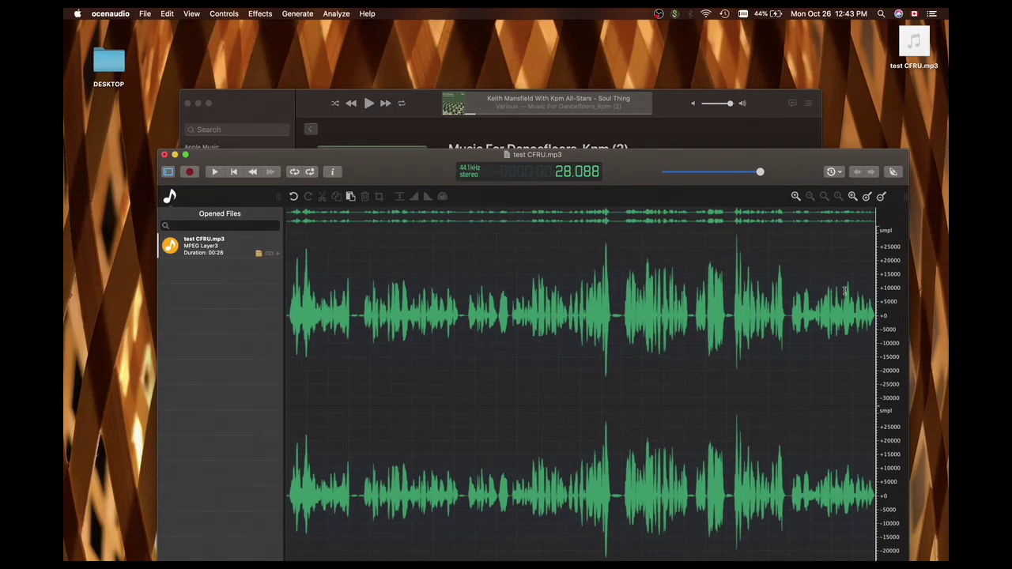
Set USB AUDIO CODEC as both the Mac's sound input and sound output device, and close the Sound preferences.
mouse_move(660, 563)
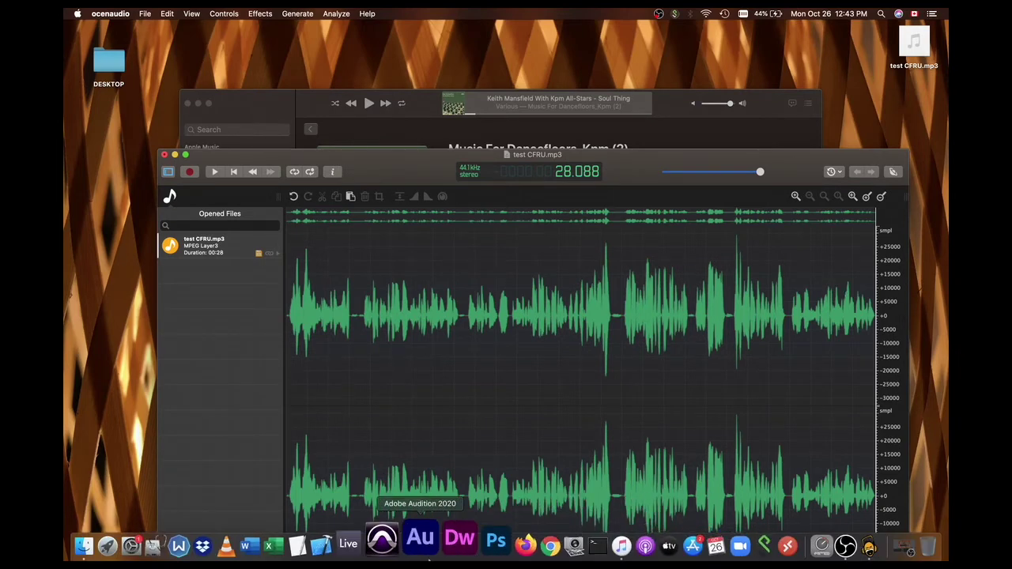
click(158, 547)
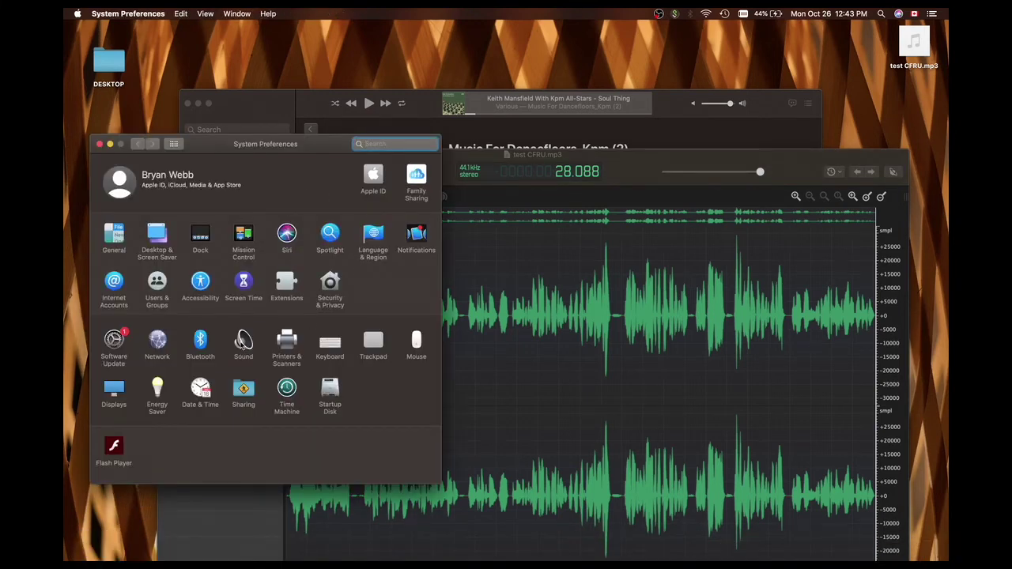
click(242, 341)
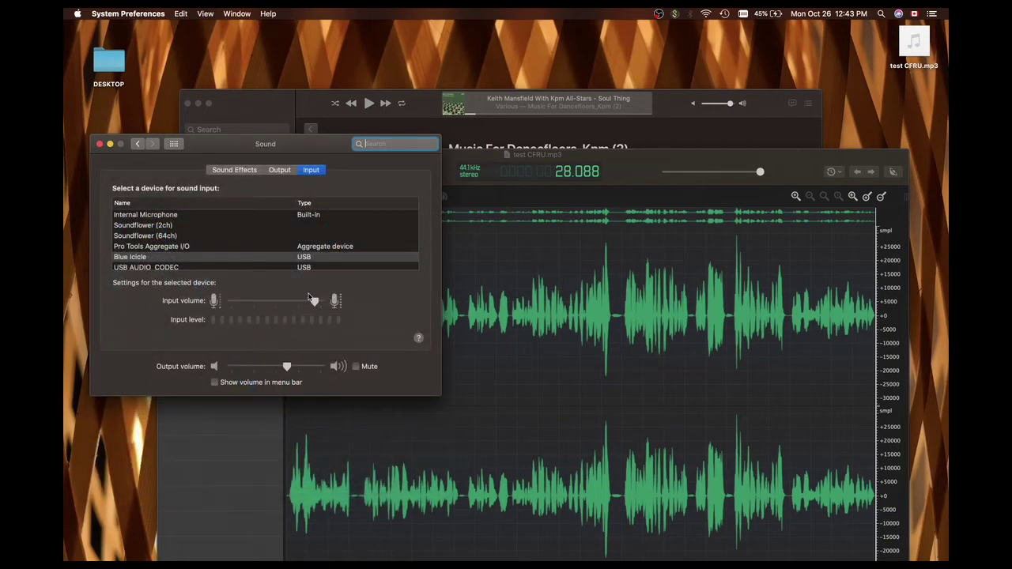
click(148, 268)
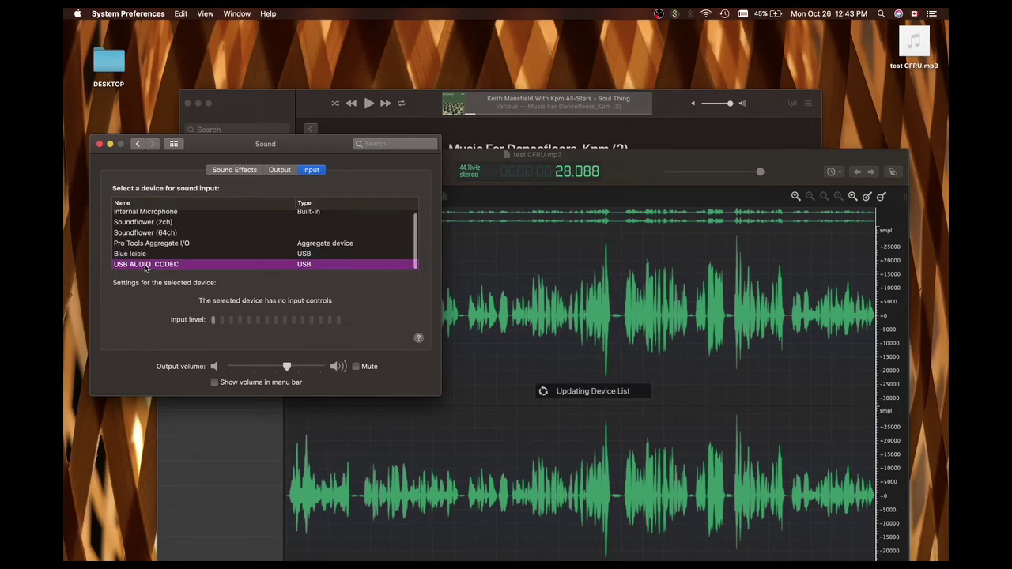
click(286, 173)
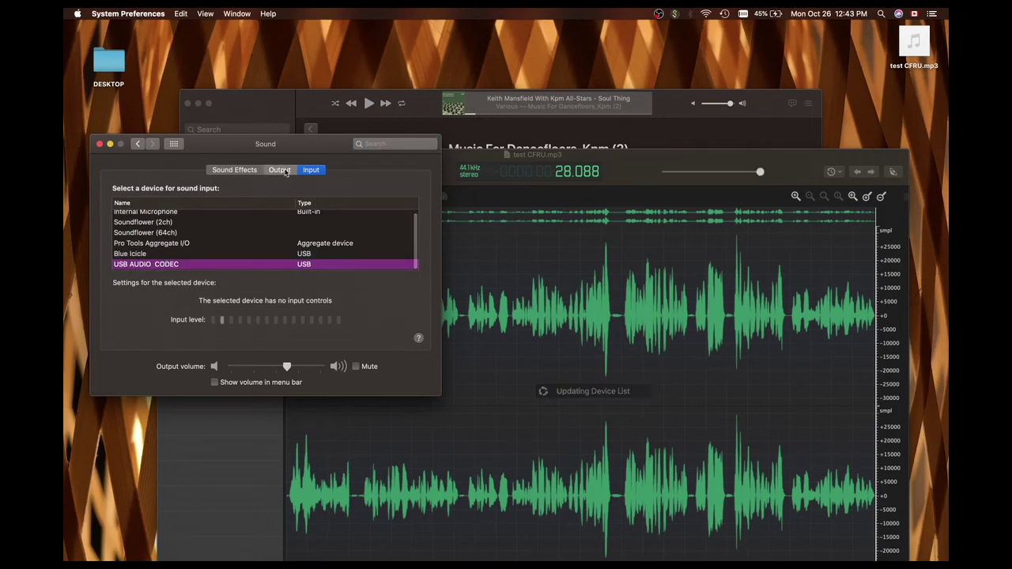
click(176, 267)
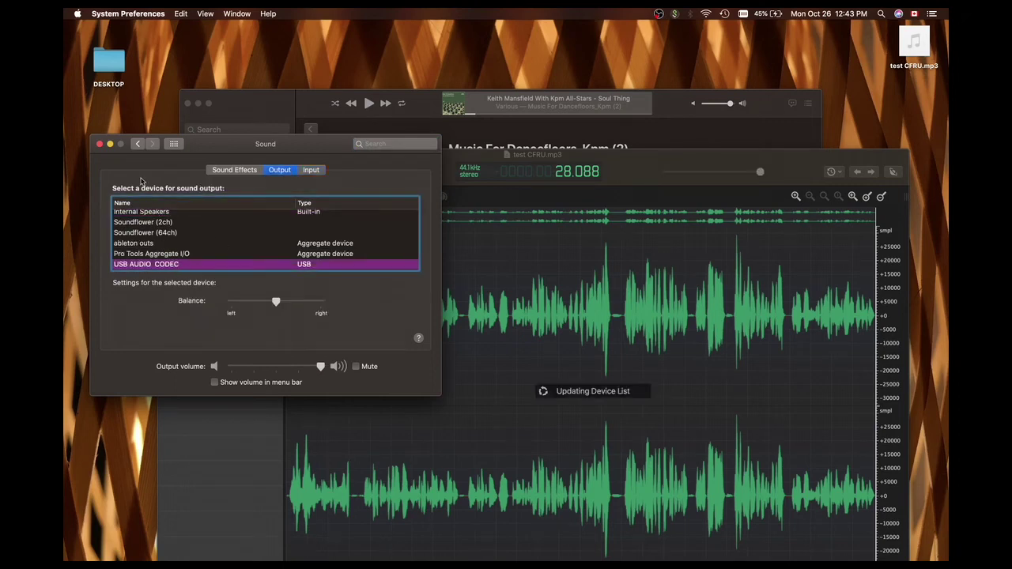
click(100, 144)
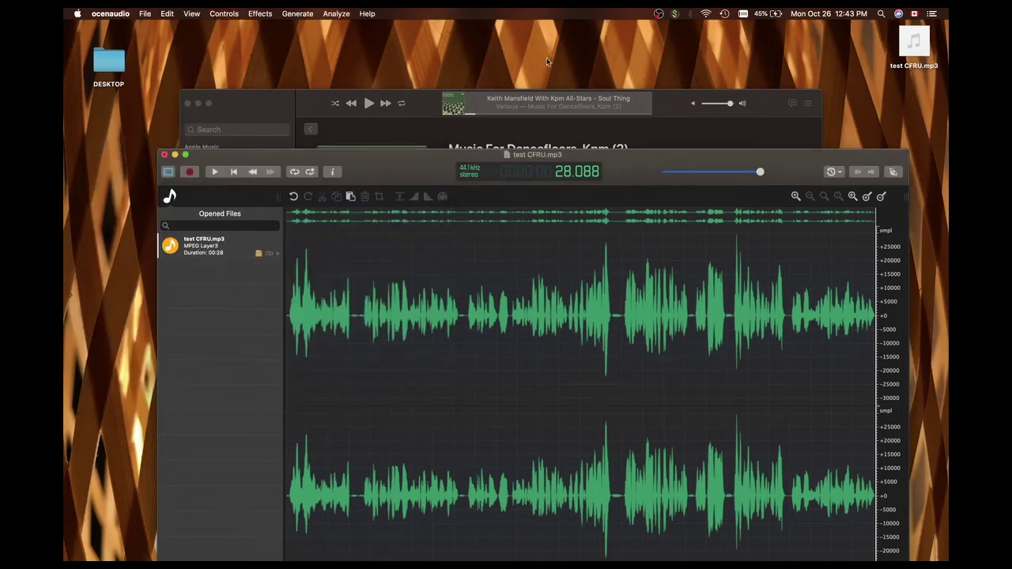
Start recording at the end of test CFRU.mp3, play Soul Thing in Music, and return to ocenaudio during the recording.
click(309, 110)
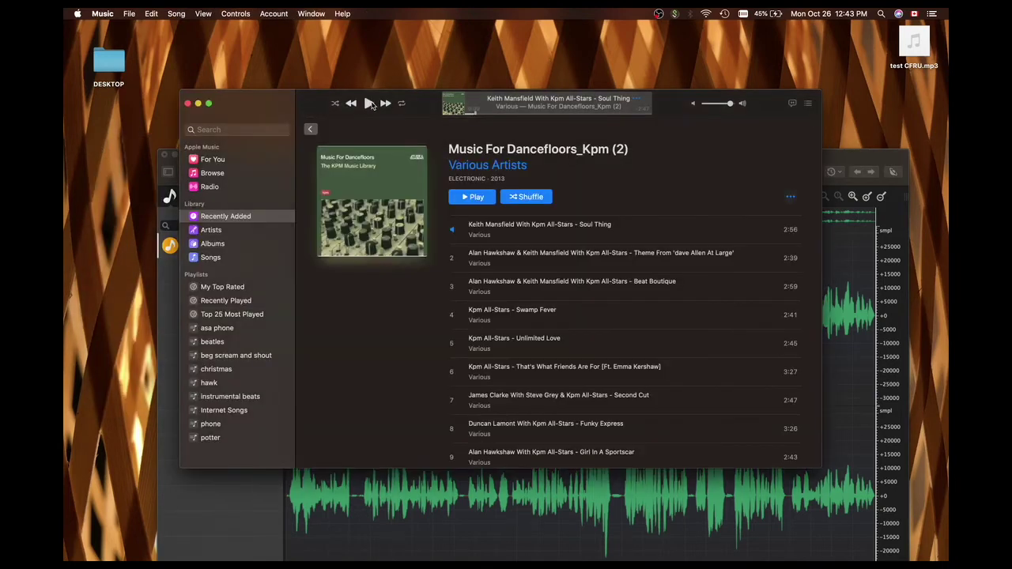
click(860, 155)
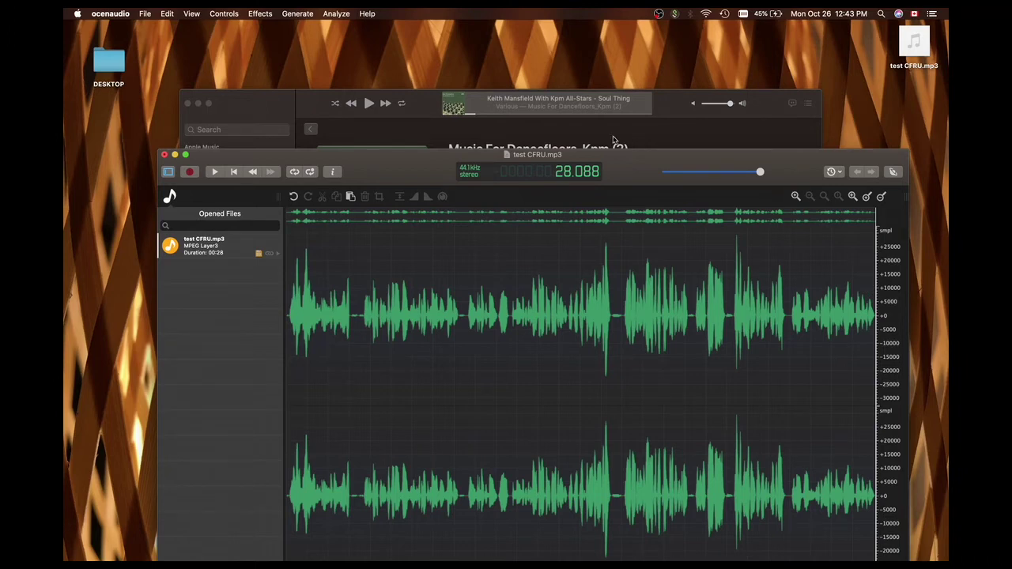
click(189, 172)
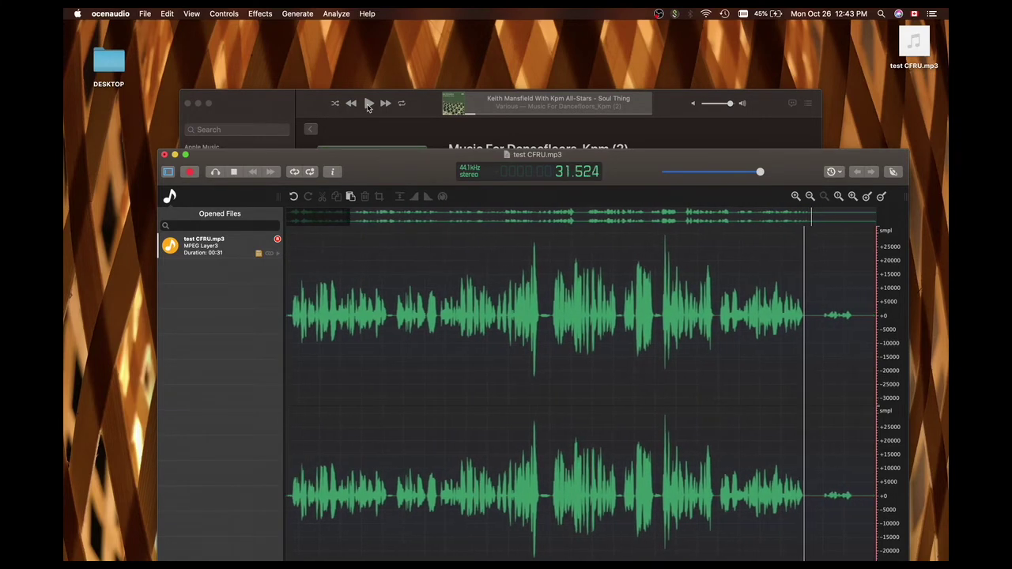
click(369, 103)
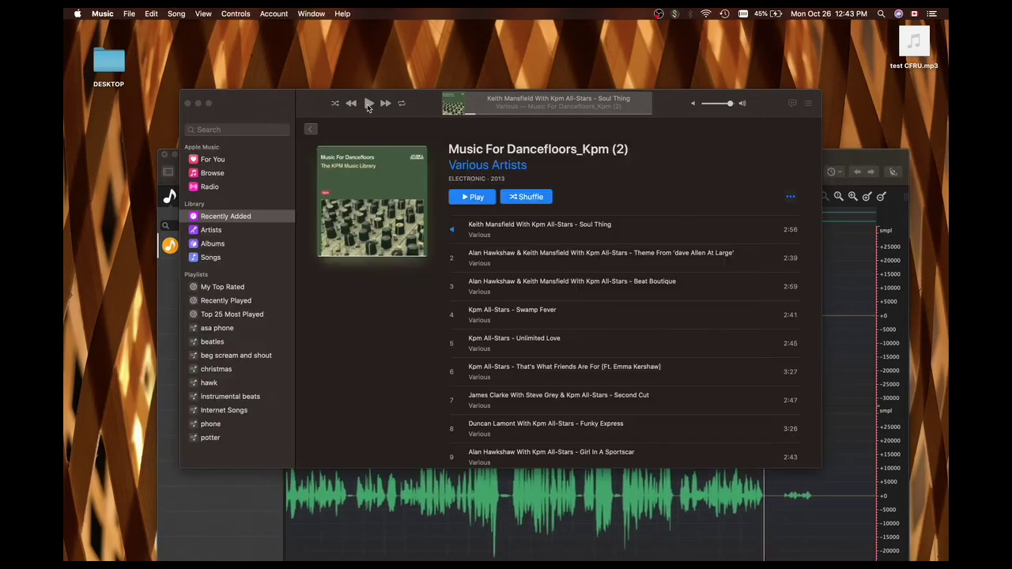
click(870, 157)
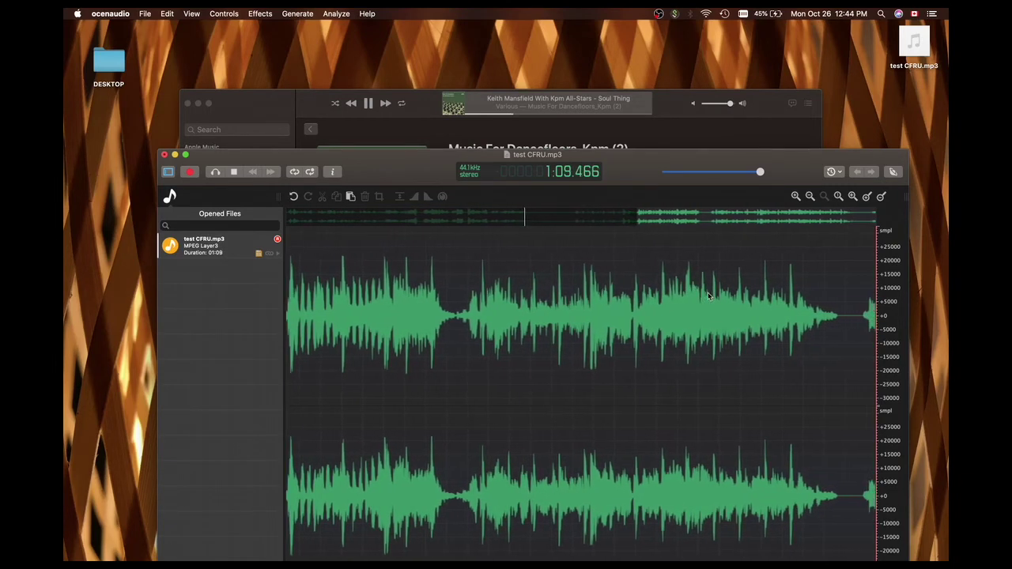
Pause the song in Music and stop the recording in ocenaudio.
click(664, 102)
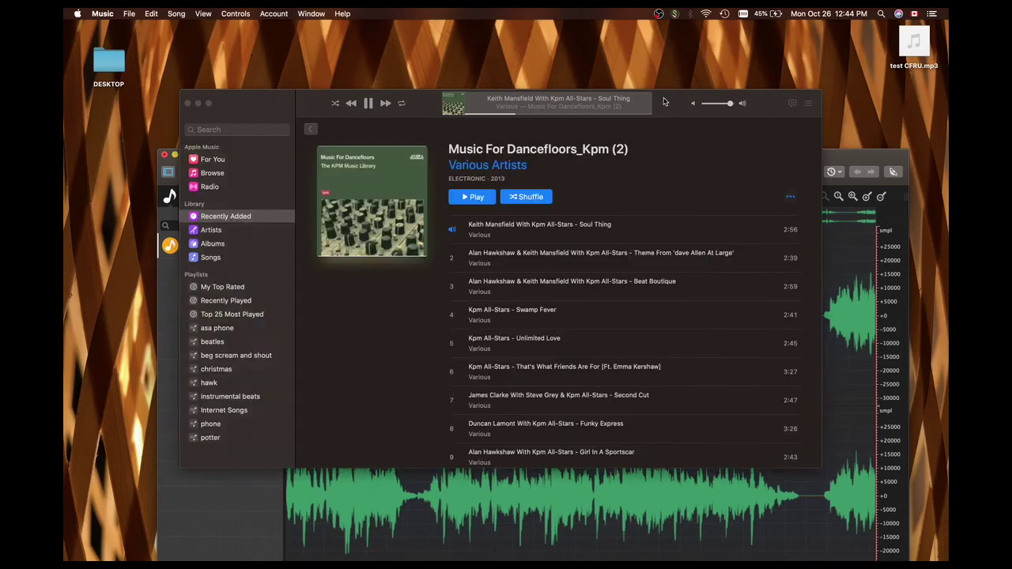
key(space)
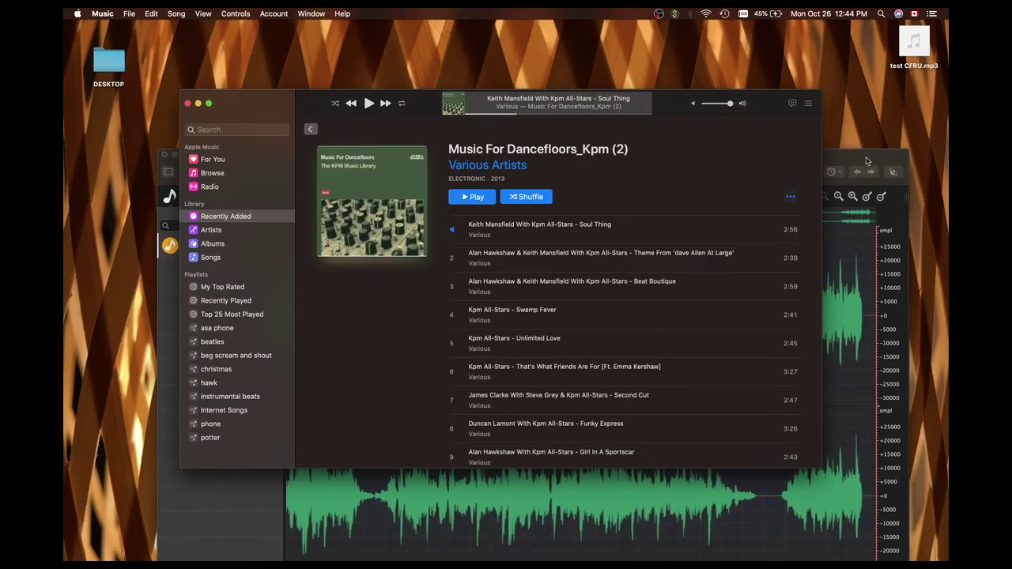
click(864, 160)
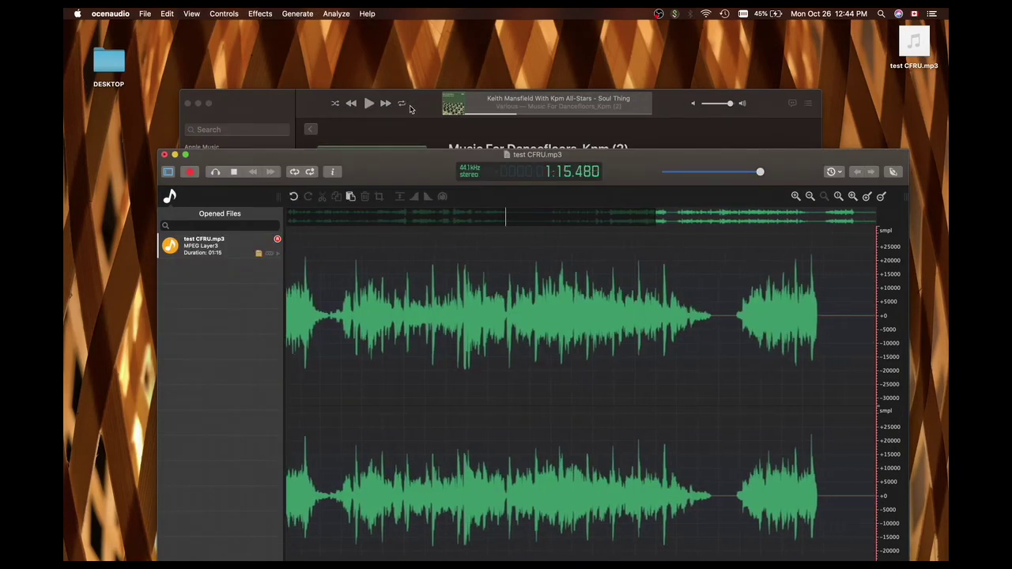
key(space)
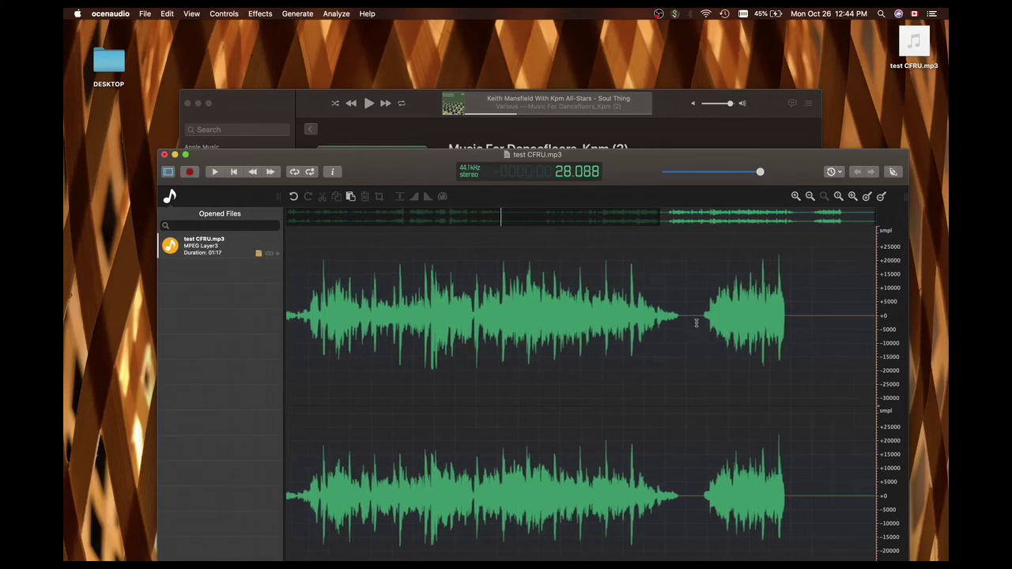
Delete the quiet gap of about 6 s before the music, from about 28.4 s, and everything after about 1:02.6.
click(809, 197)
click(810, 198)
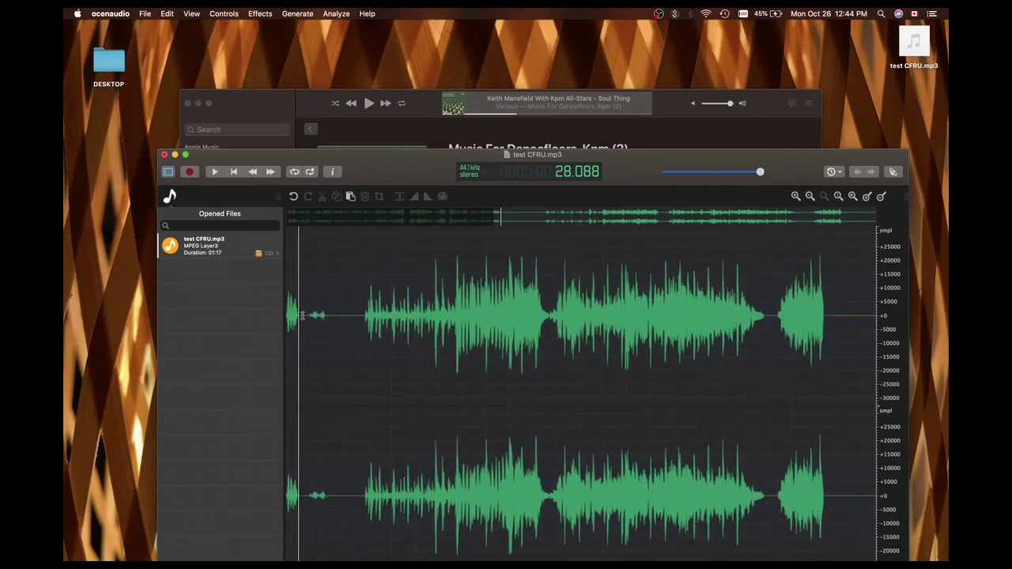
drag(364, 316, 301, 322)
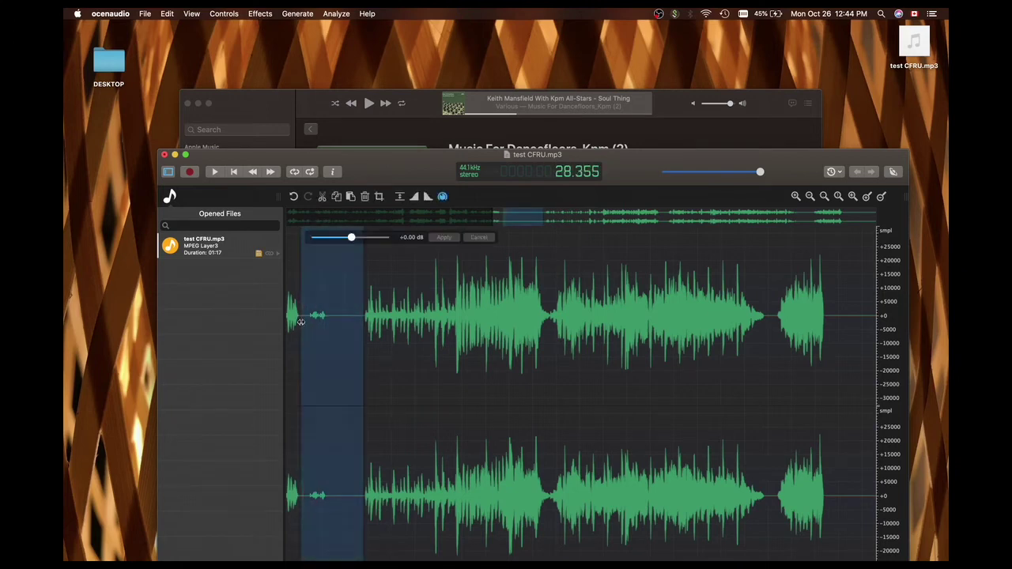
key(Delete)
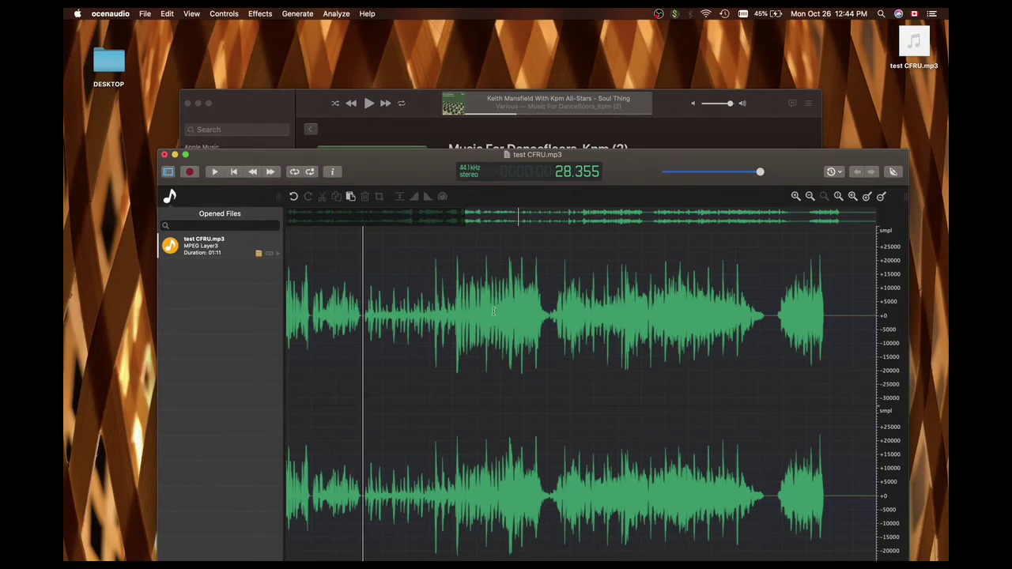
drag(765, 314, 921, 311)
key(Delete)
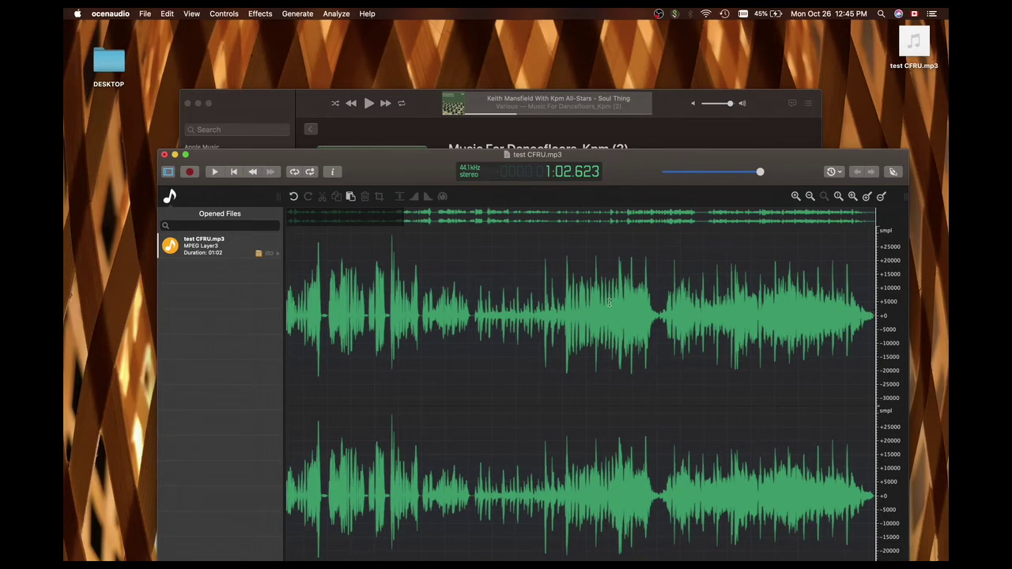
Move the ocenaudio window up, copy the Soul Thing track from Music to the desktop, and close the Music window.
drag(410, 171, 401, 100)
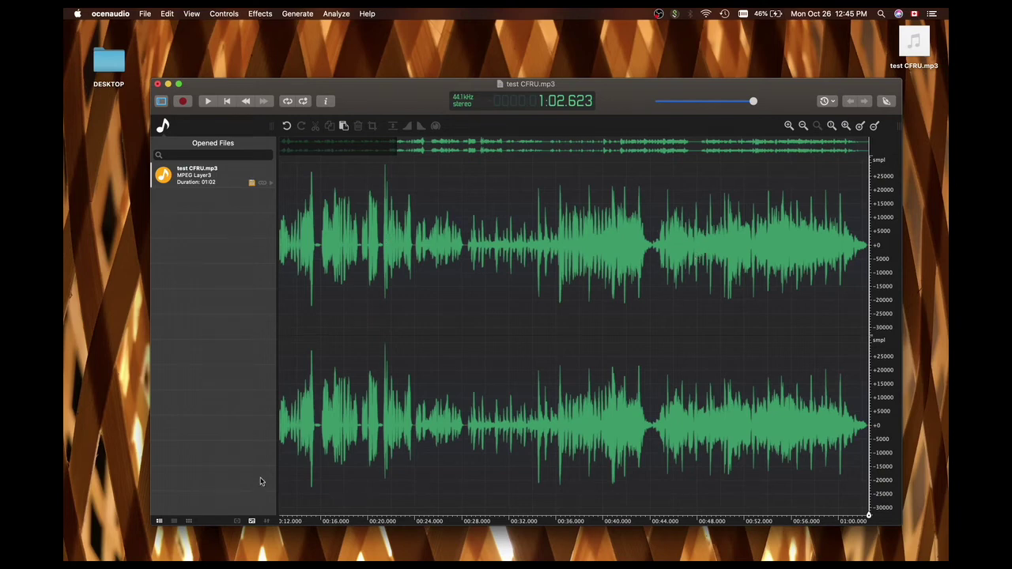
mouse_move(197, 561)
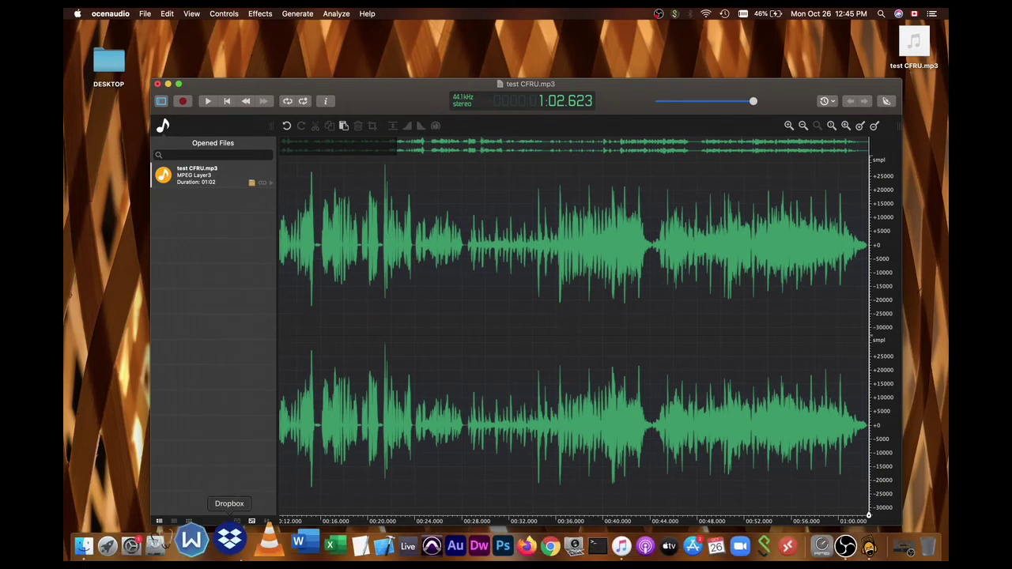
click(588, 546)
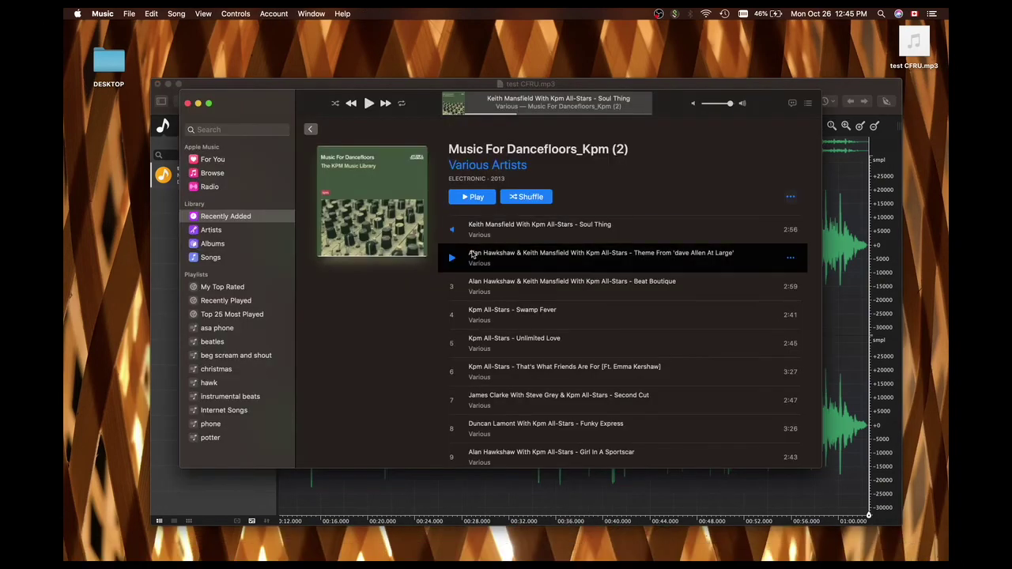
drag(492, 237, 116, 318)
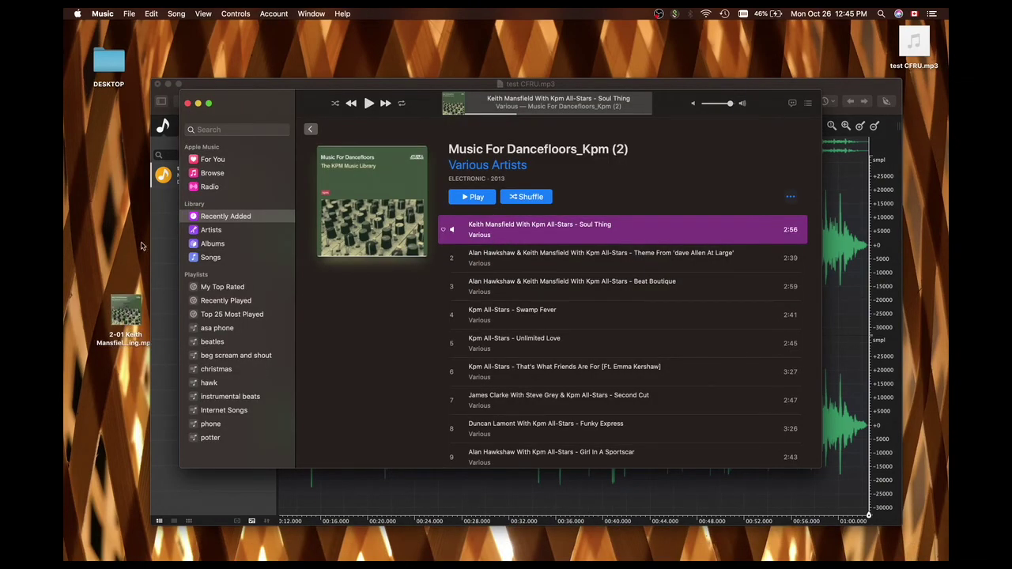
click(187, 103)
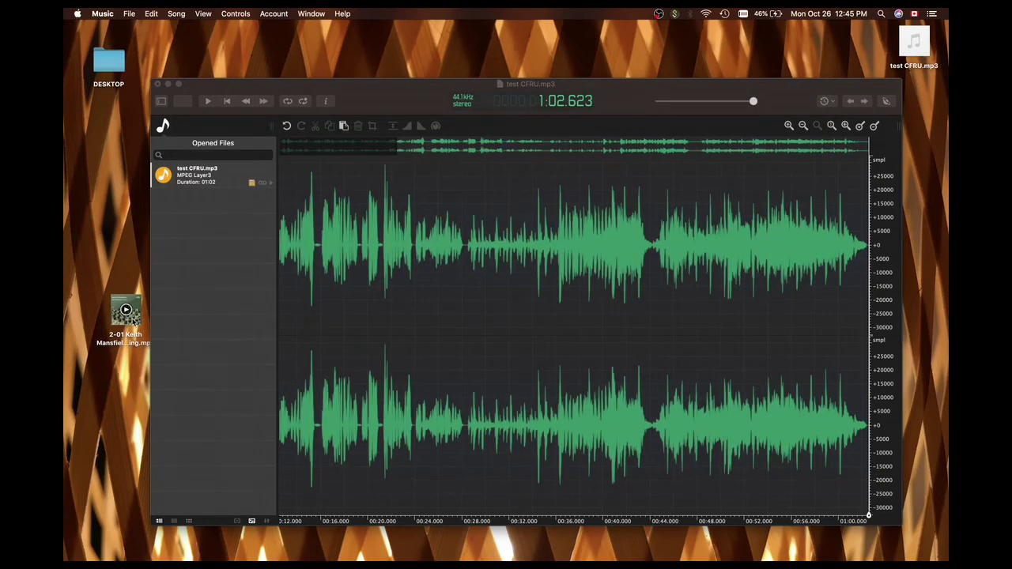
Open the Soul Thing file from the desktop in ocenaudio and copy its entire audio.
drag(126, 312, 219, 210)
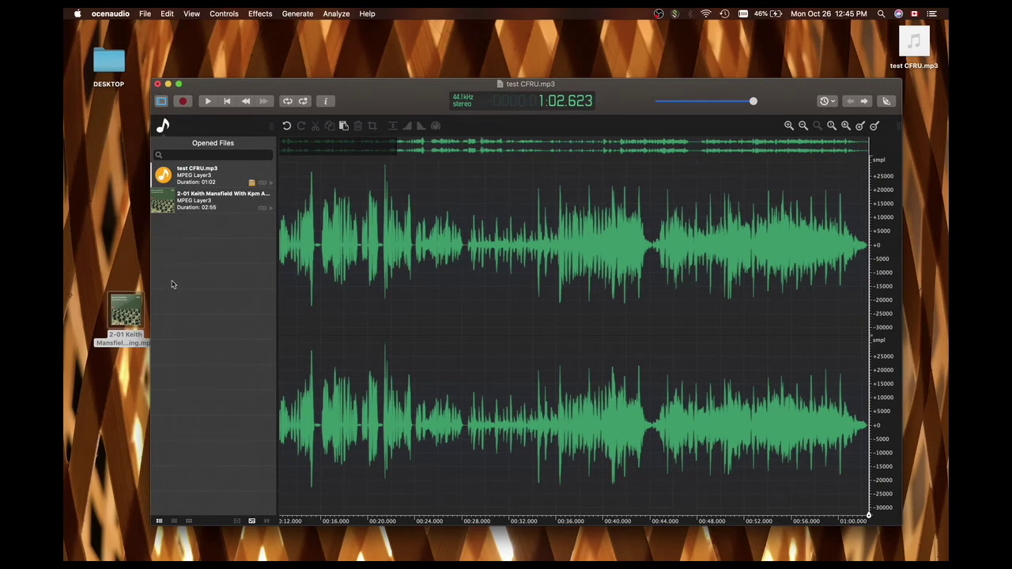
click(193, 204)
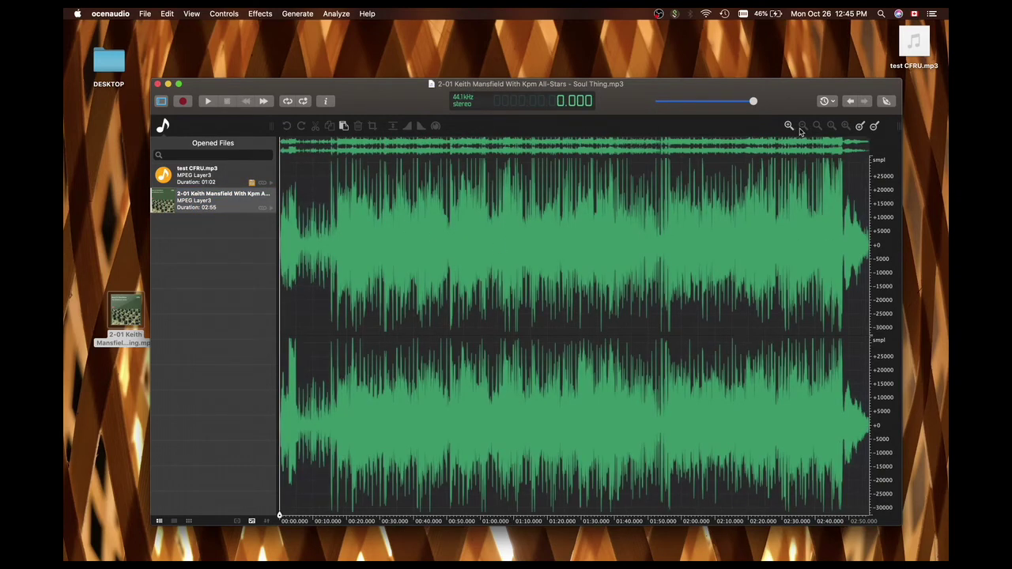
click(515, 291)
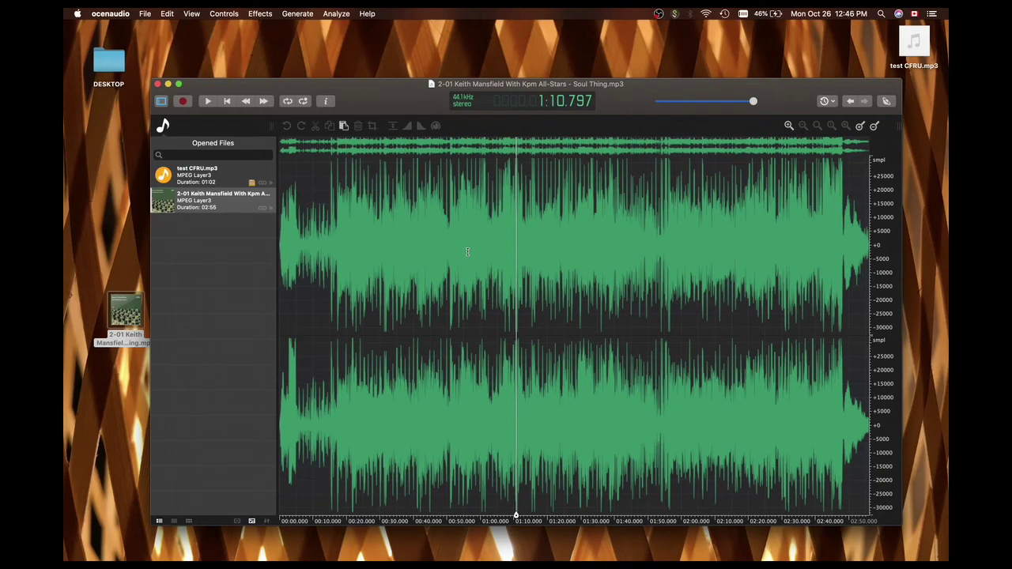
key(super+a)
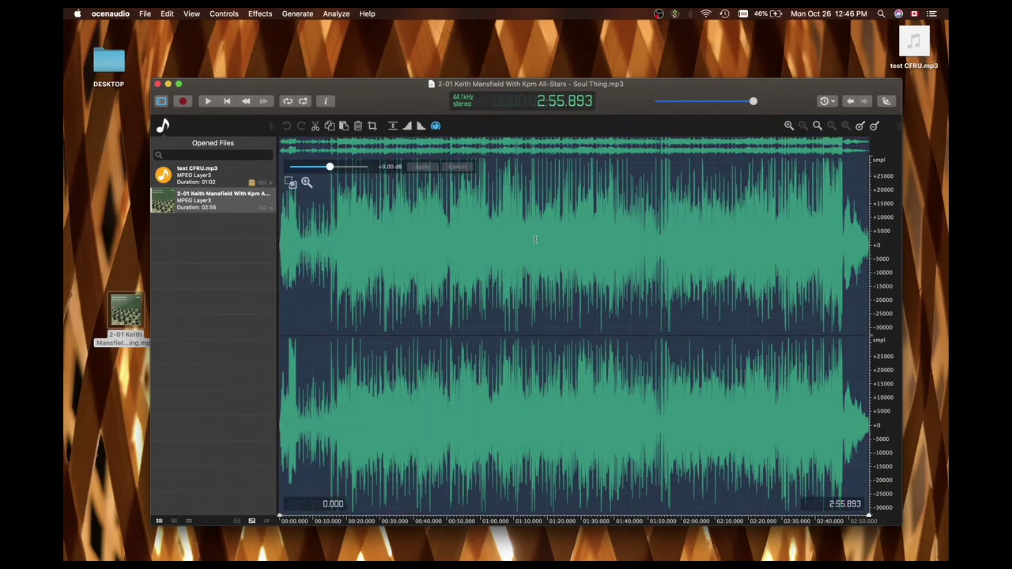
right_click(479, 227)
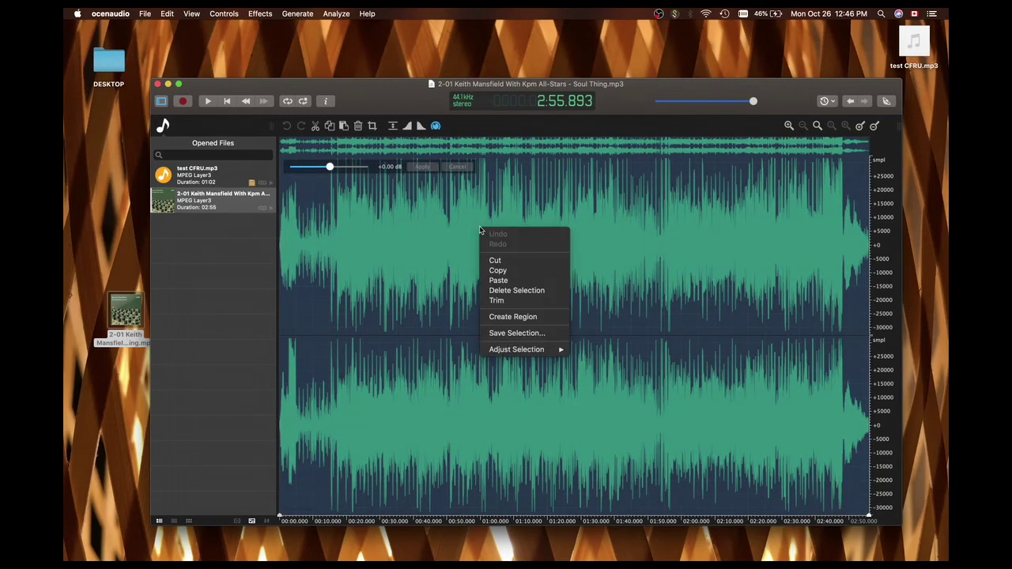
click(496, 270)
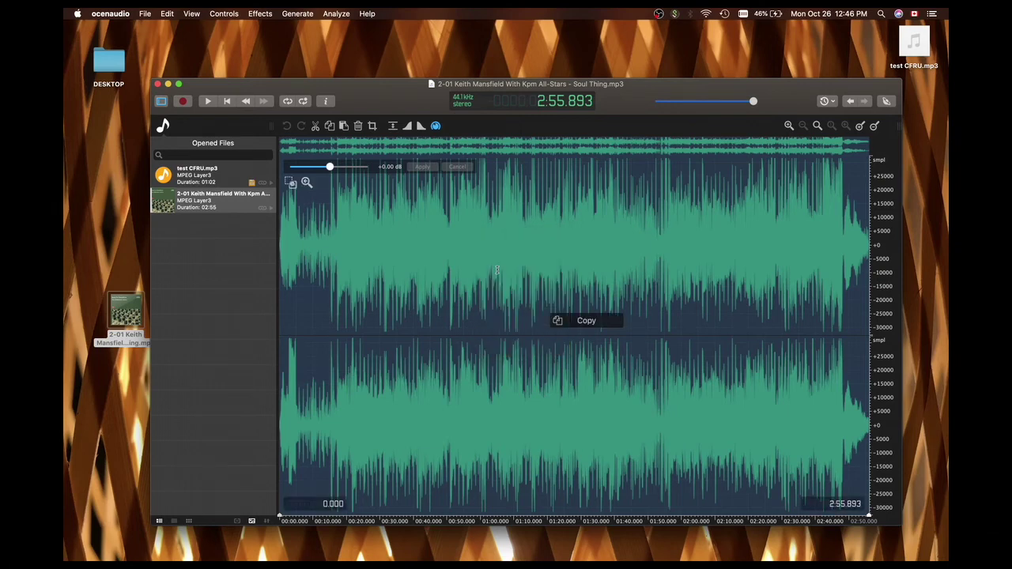
Paste the copied Soul Thing audio at the end of test CFRU.mp3, at about 1:02.4.
click(204, 179)
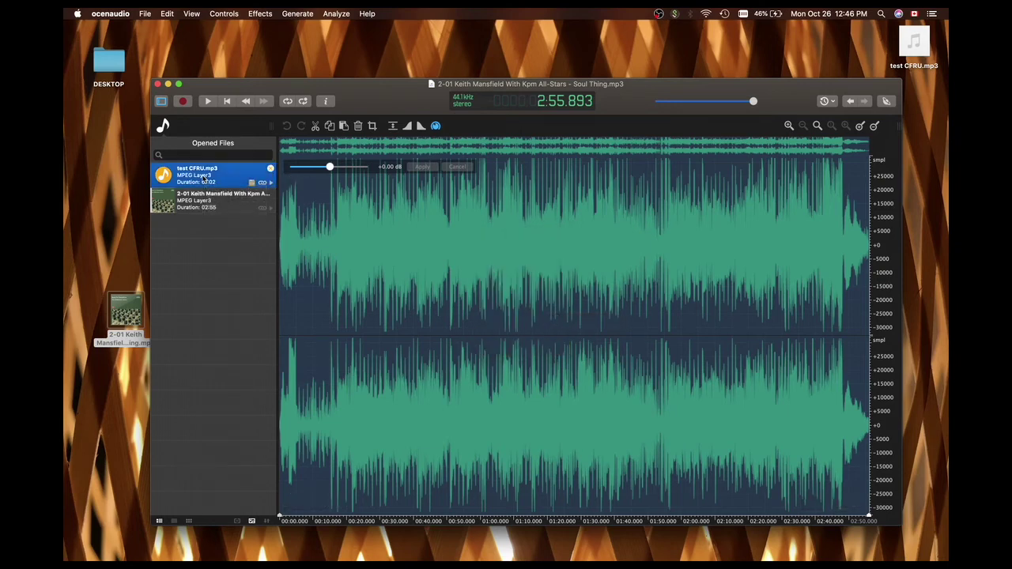
click(859, 229)
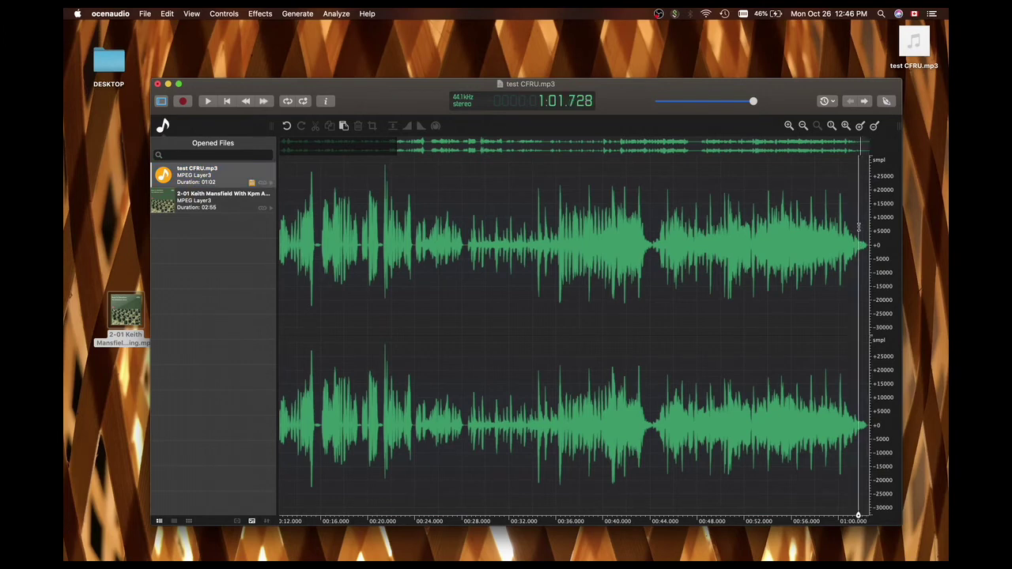
click(867, 237)
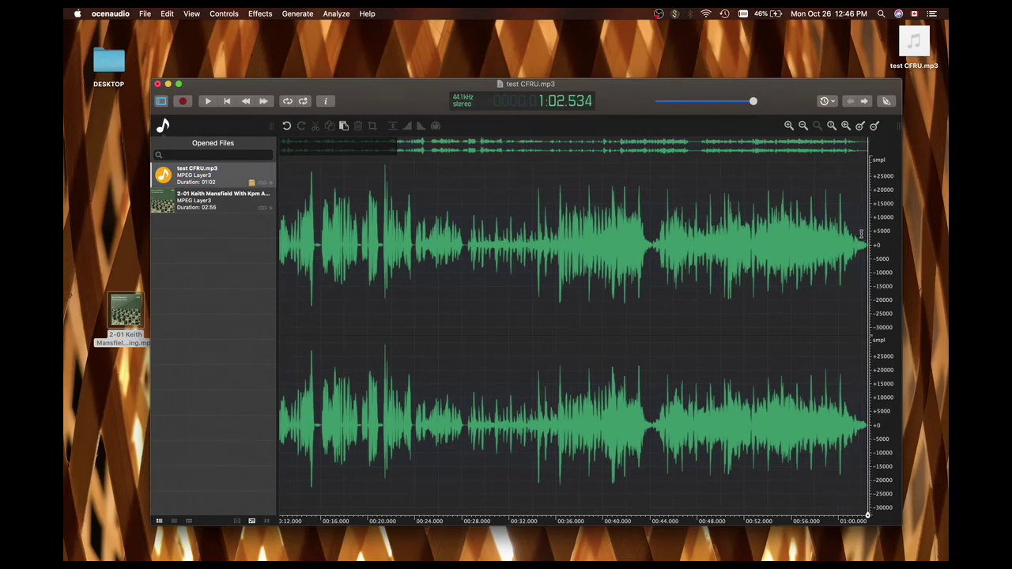
right_click(860, 234)
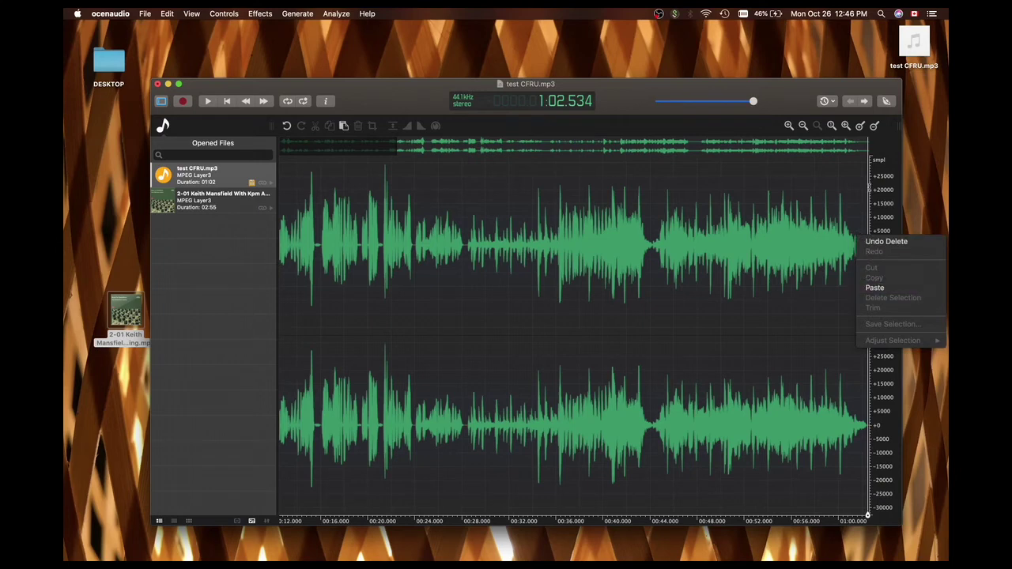
click(863, 184)
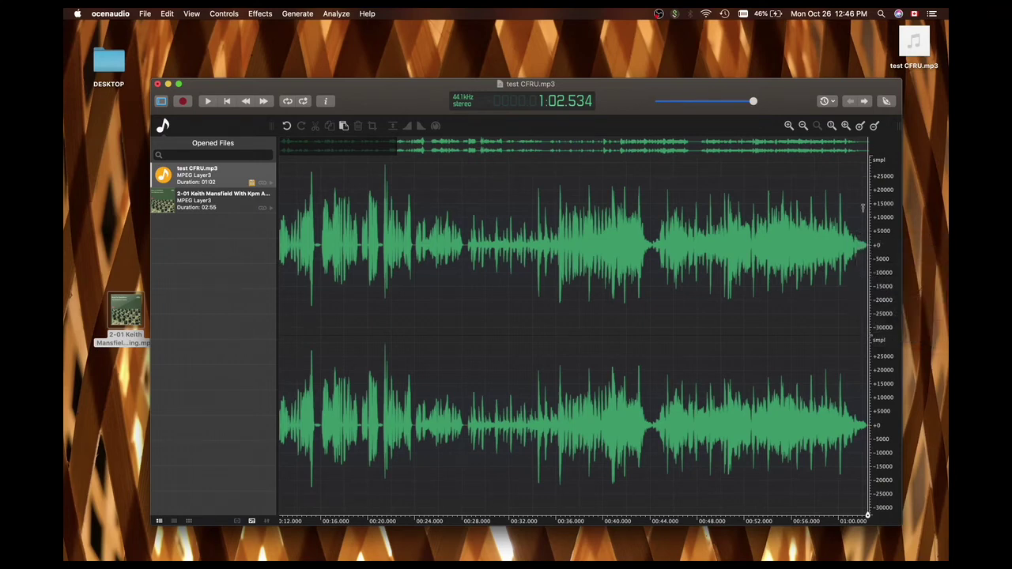
click(865, 215)
click(853, 216)
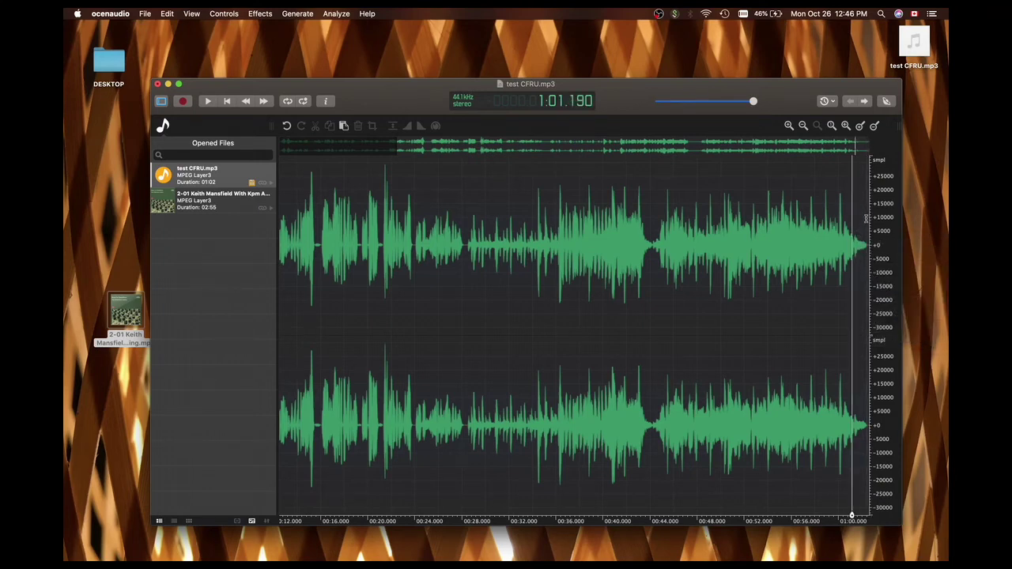
click(866, 221)
right_click(866, 221)
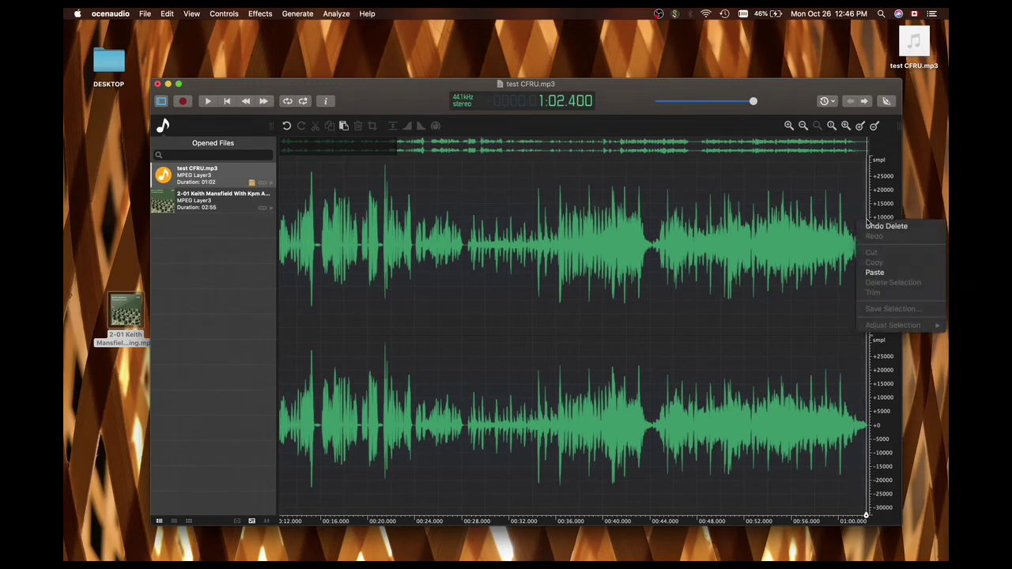
click(876, 272)
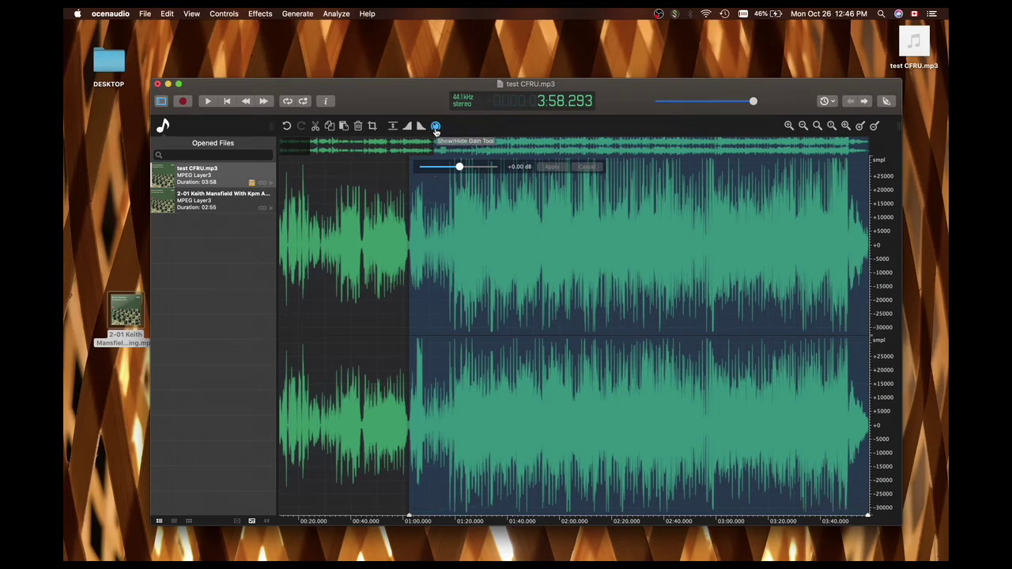
Lower the gain of the pasted music by about 2.2 dB and clear the selection.
click(435, 127)
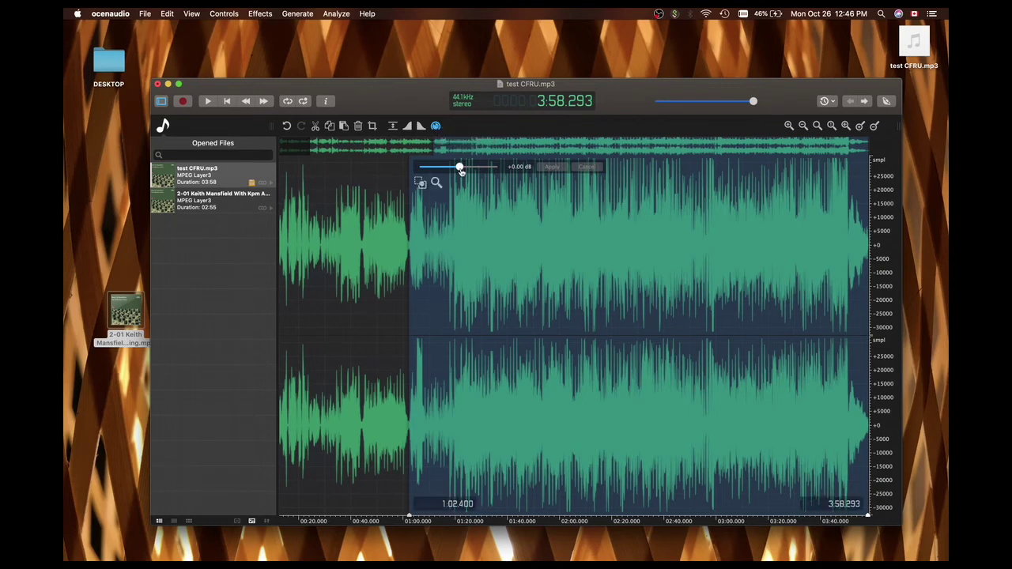
drag(460, 168, 450, 173)
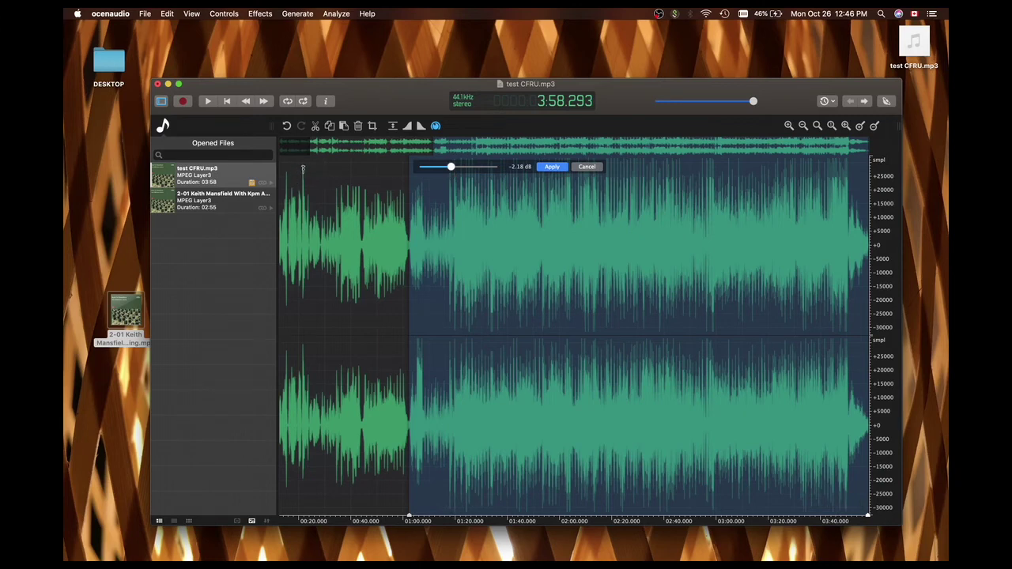
click(553, 167)
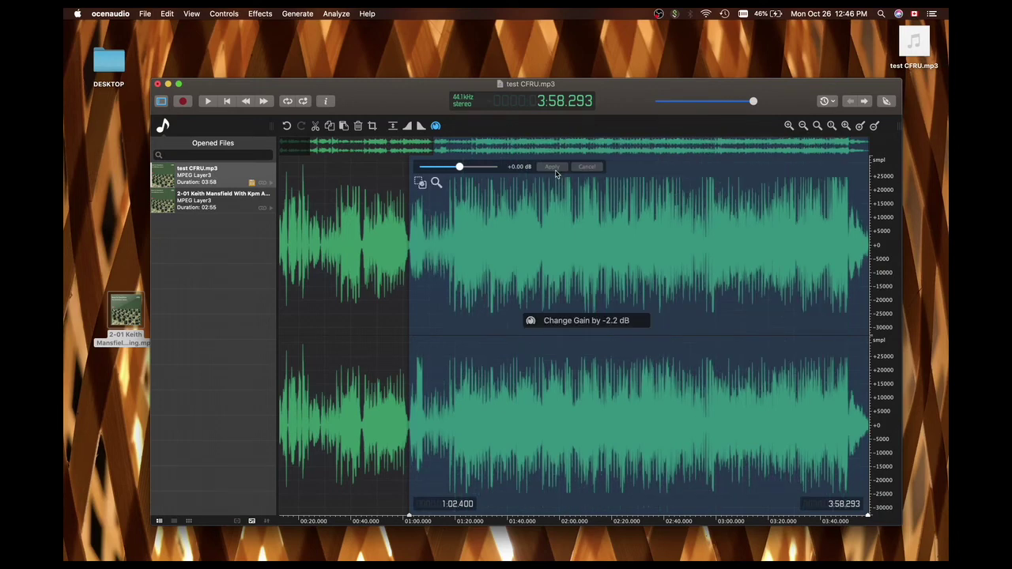
click(377, 251)
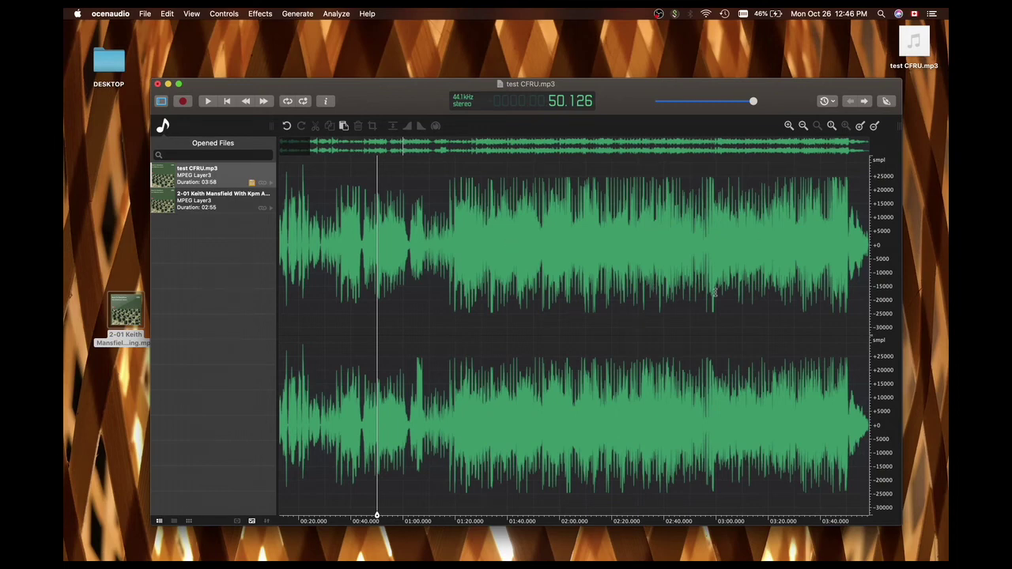
Save the edited test CFRU.mp3 with the added music track.
mouse_move(245, 204)
mouse_move(200, 207)
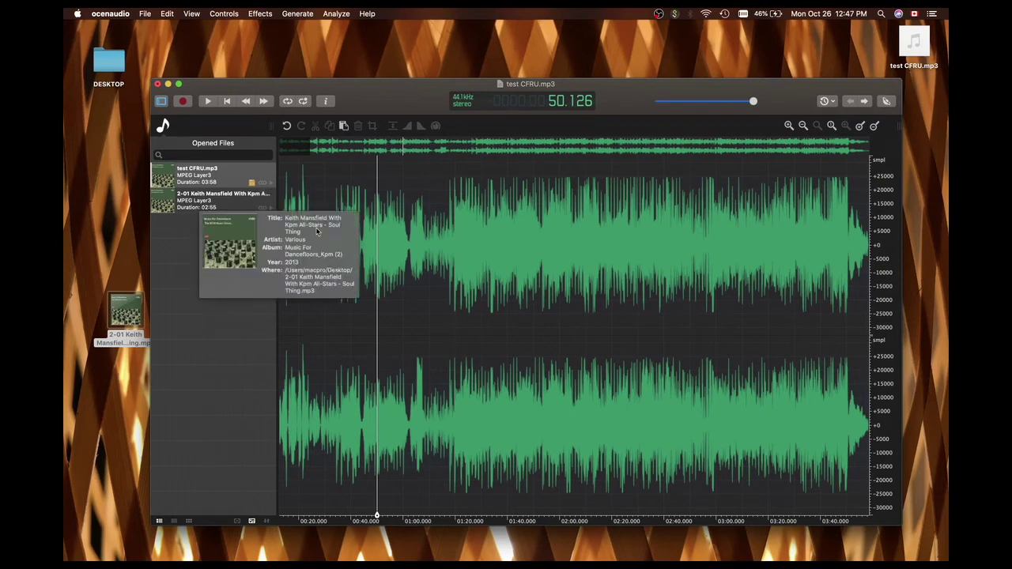
mouse_move(750, 539)
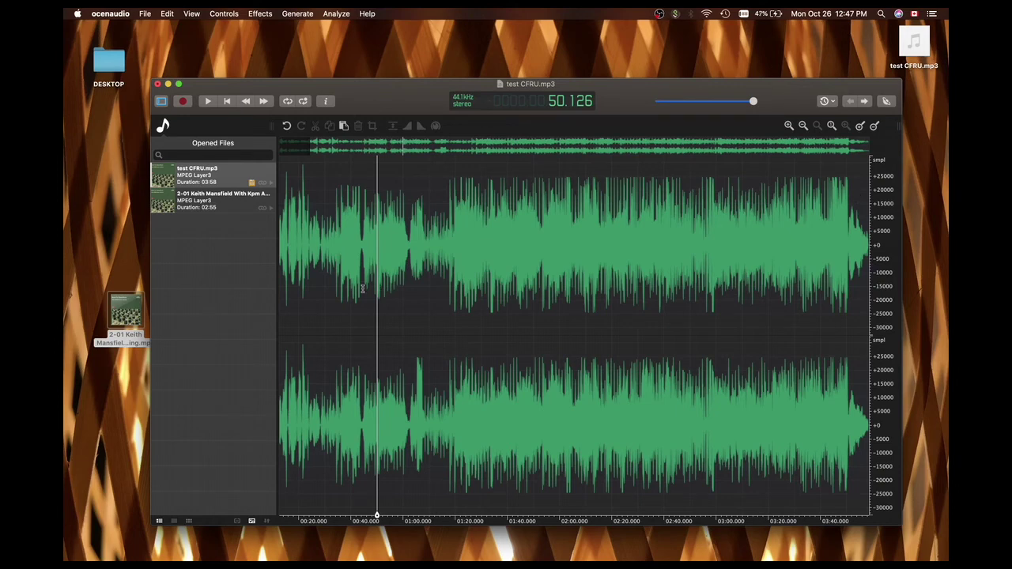
click(671, 320)
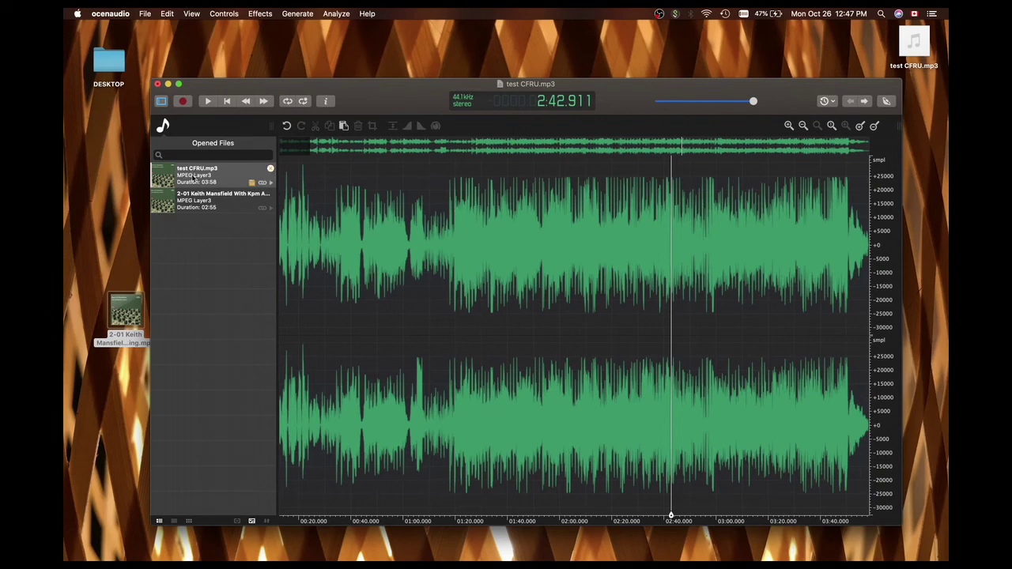
key(super+s)
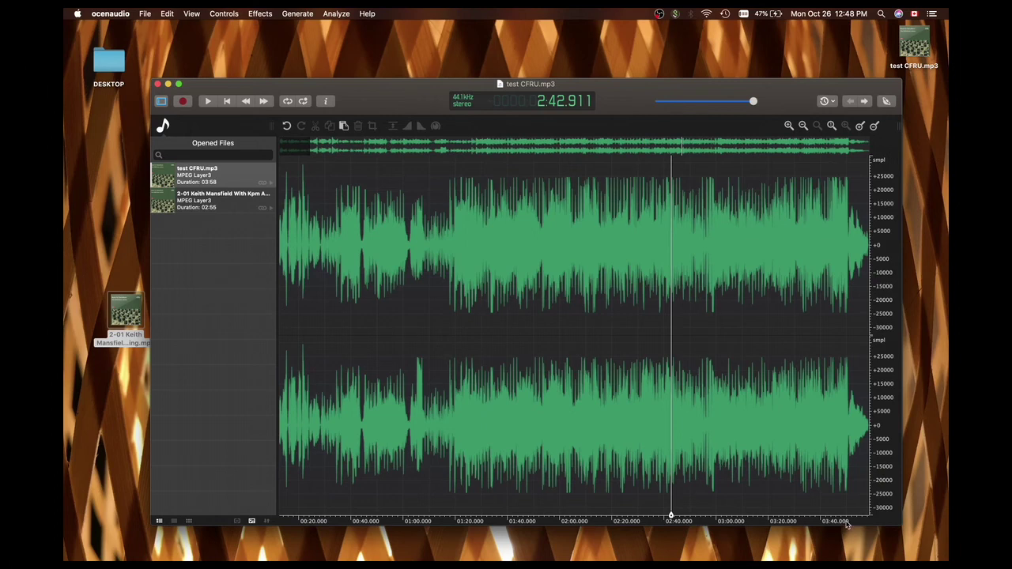
Select the opening voice section of test CFRU.mp3, from the start to about 28.3 s, and raise its volume.
click(437, 285)
click(354, 265)
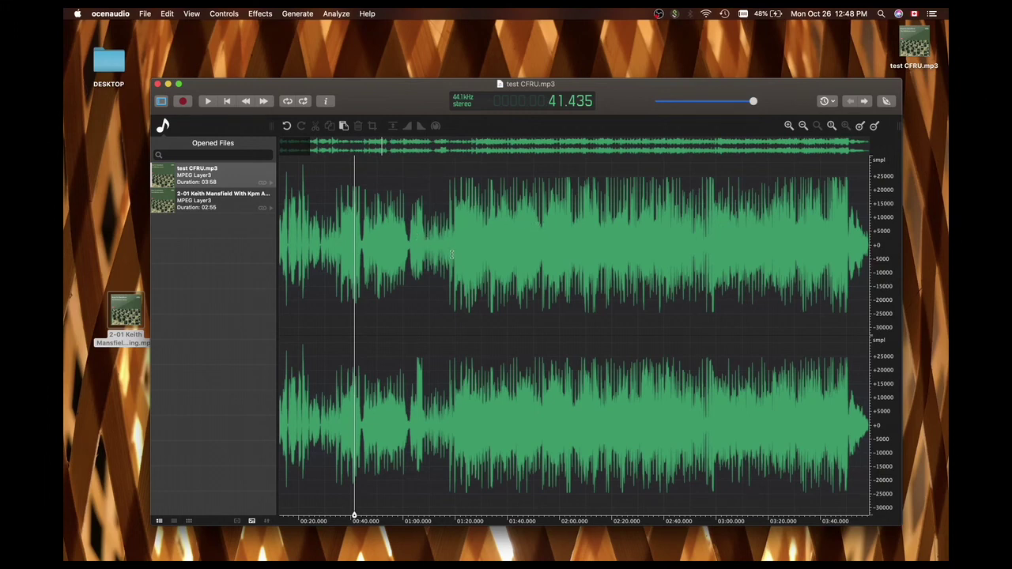
scroll(416, 251, left, 3)
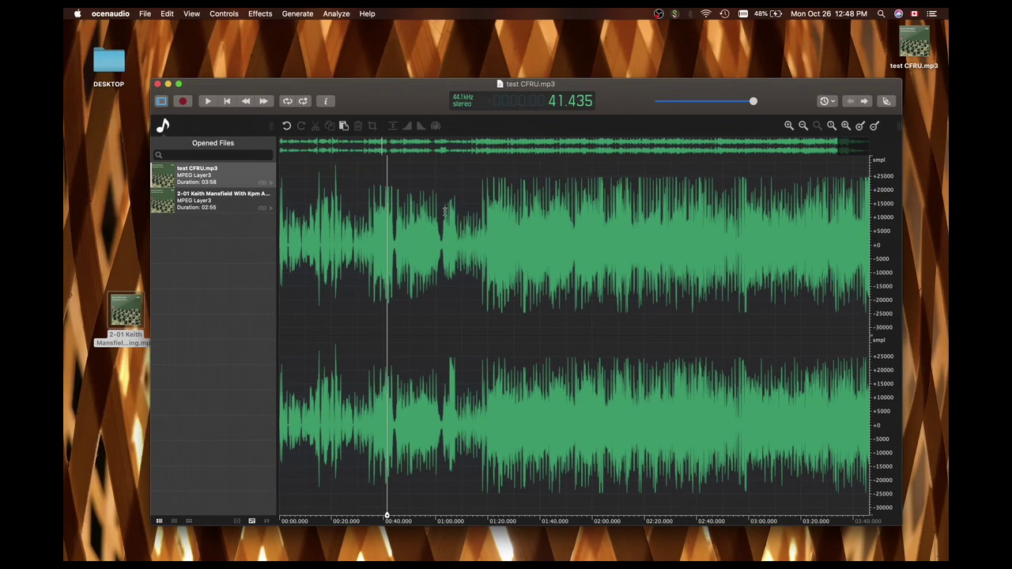
click(395, 220)
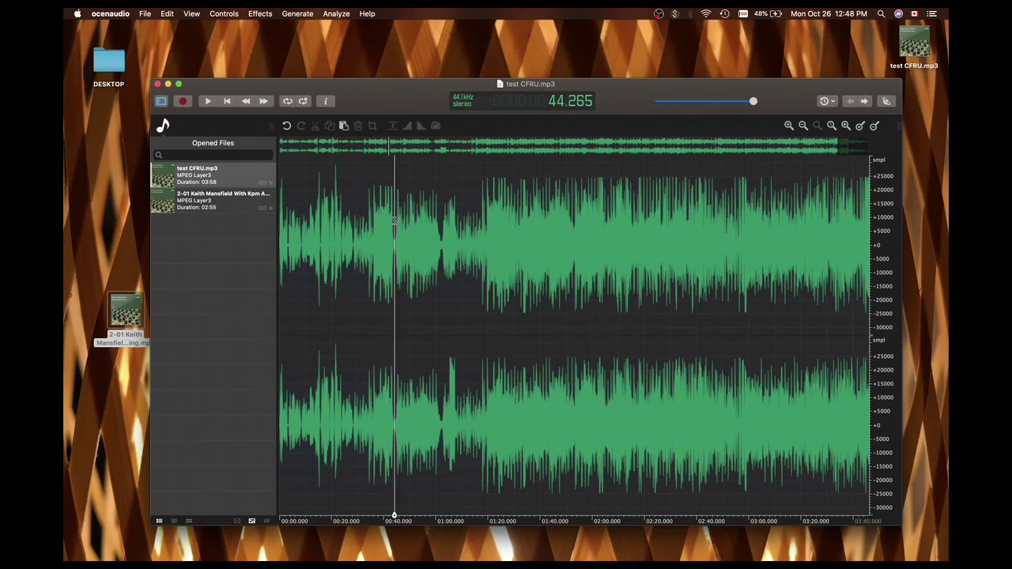
click(347, 233)
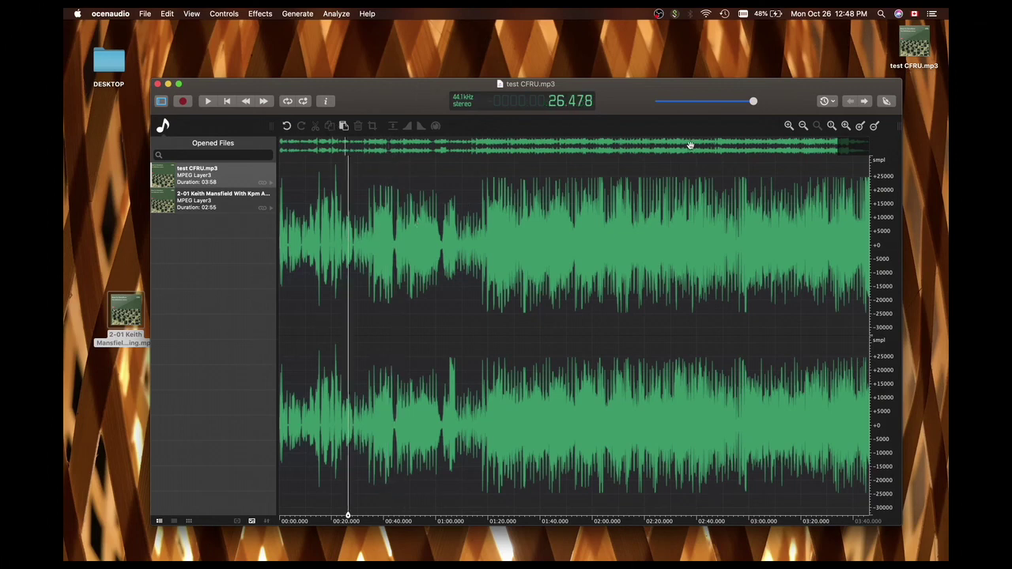
click(788, 126)
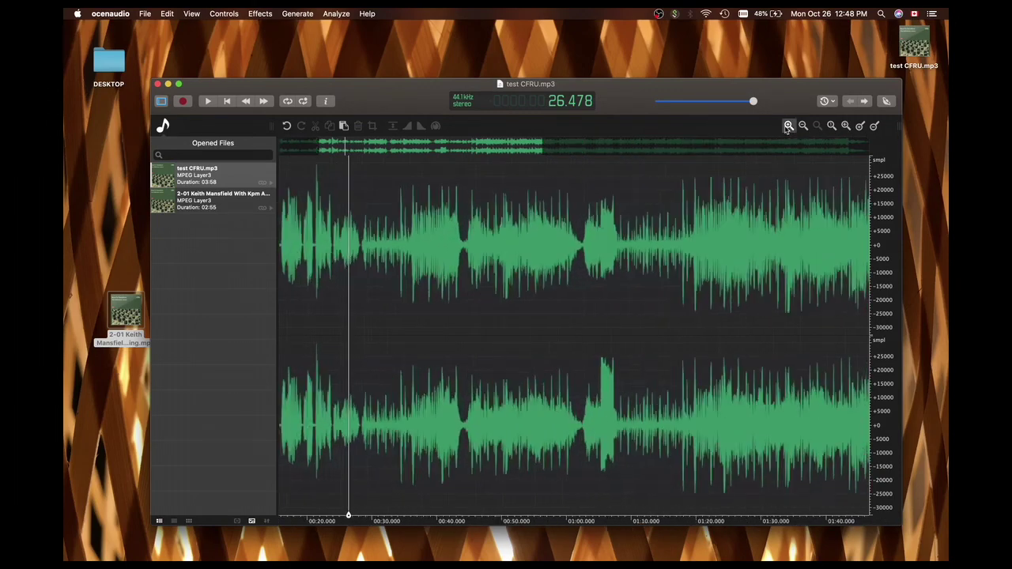
click(364, 246)
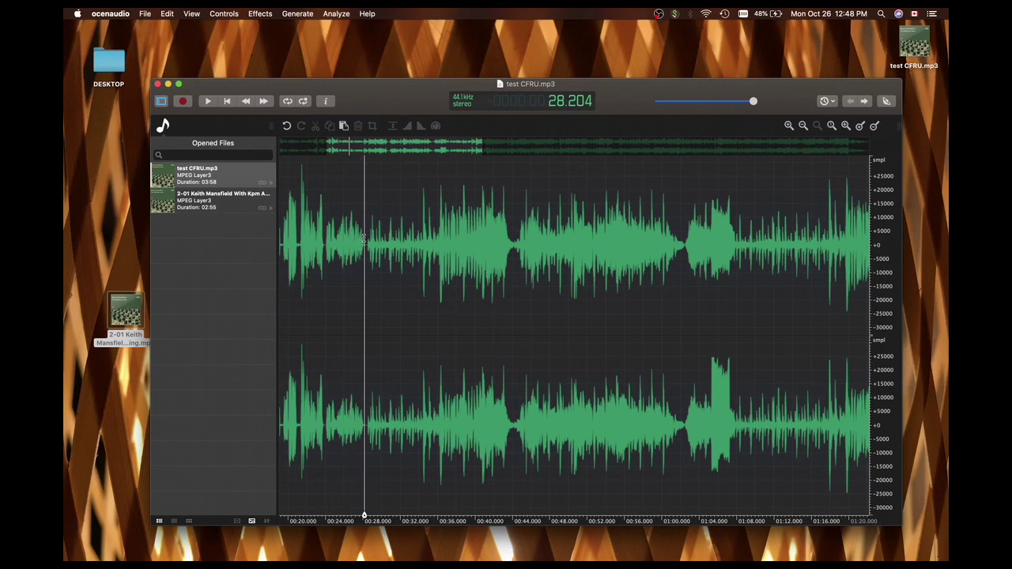
click(366, 237)
drag(365, 237, 162, 267)
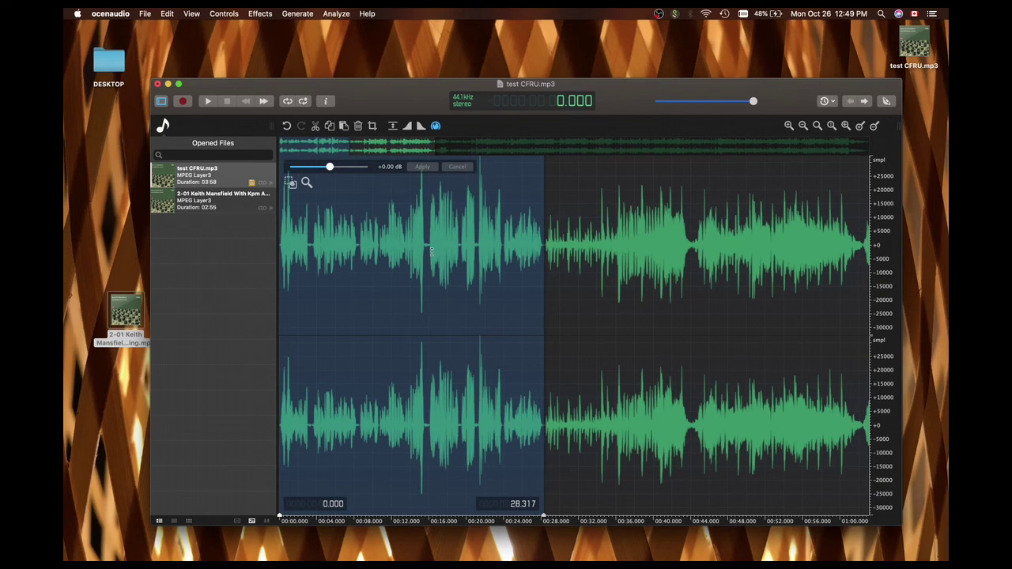
Clear the selection and undo the volume change on the opening voice section.
click(528, 247)
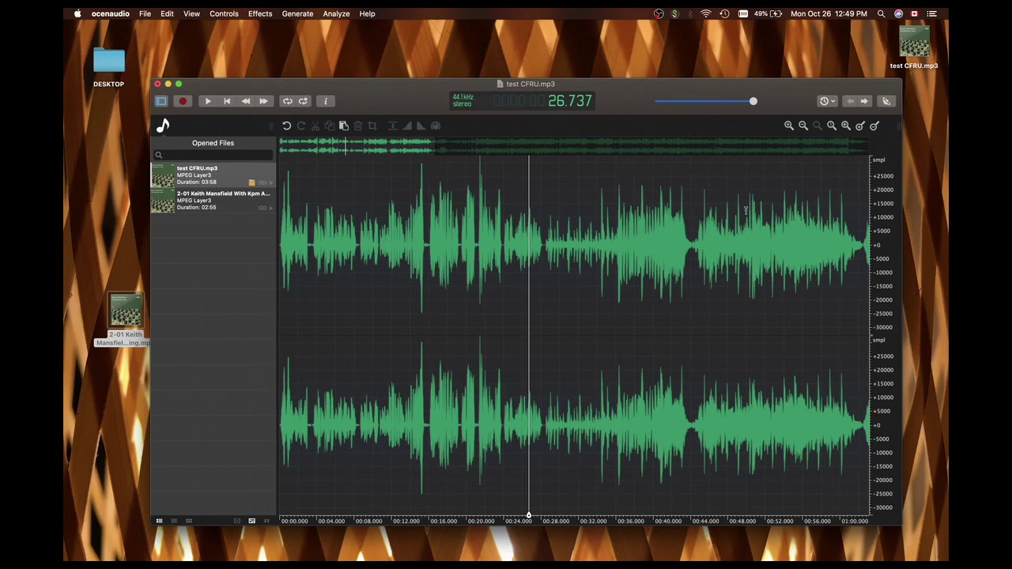
key(super+z)
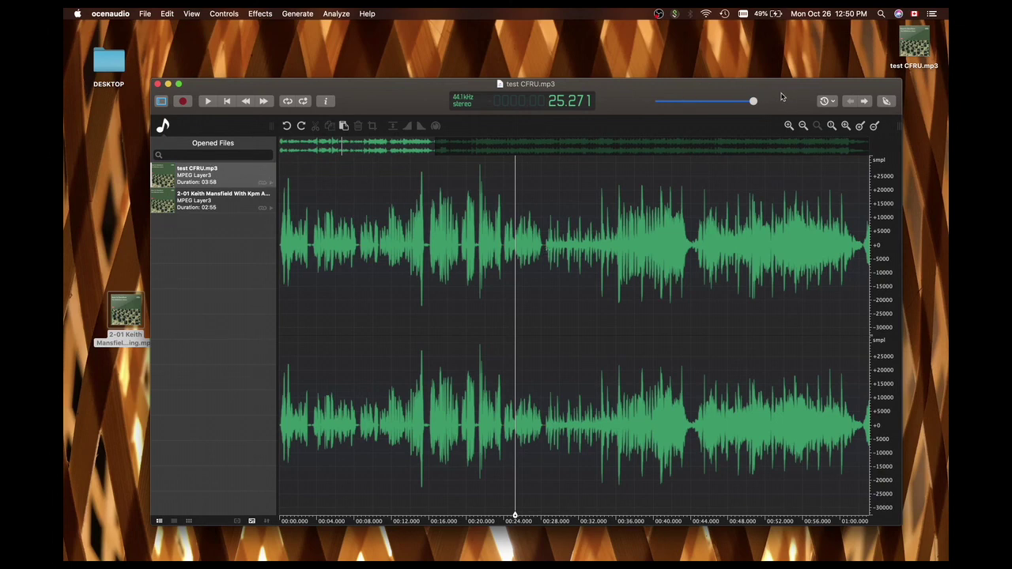
Move the ocenaudio window up and away from the desktop files, and select test CFRU.mp3 on the desktop.
drag(782, 97, 732, 61)
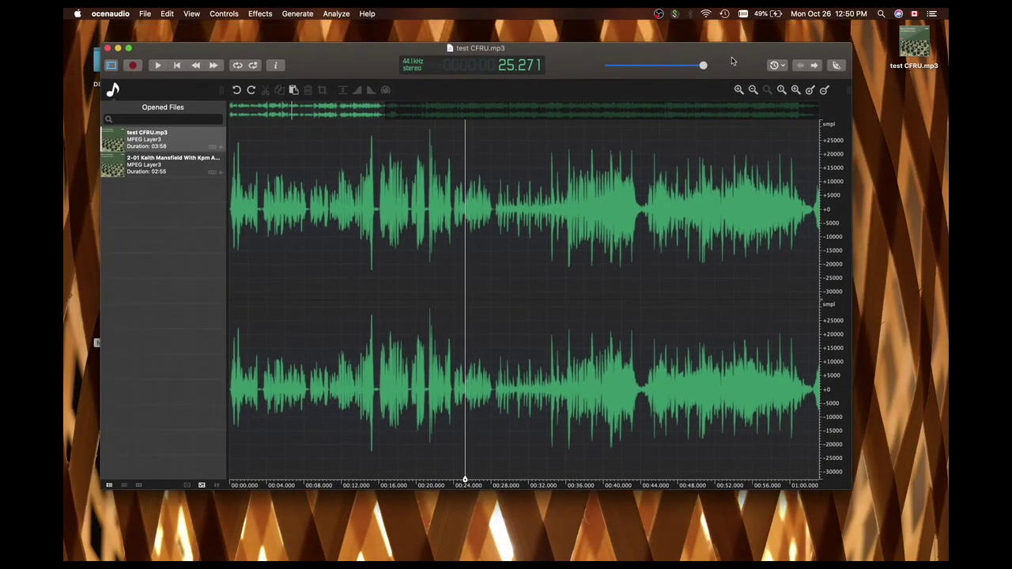
click(912, 49)
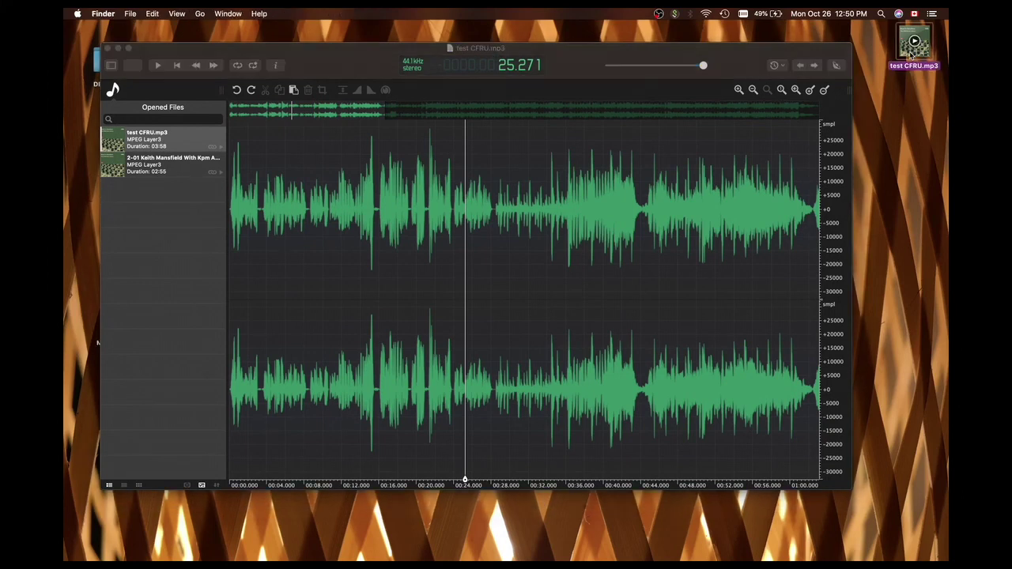